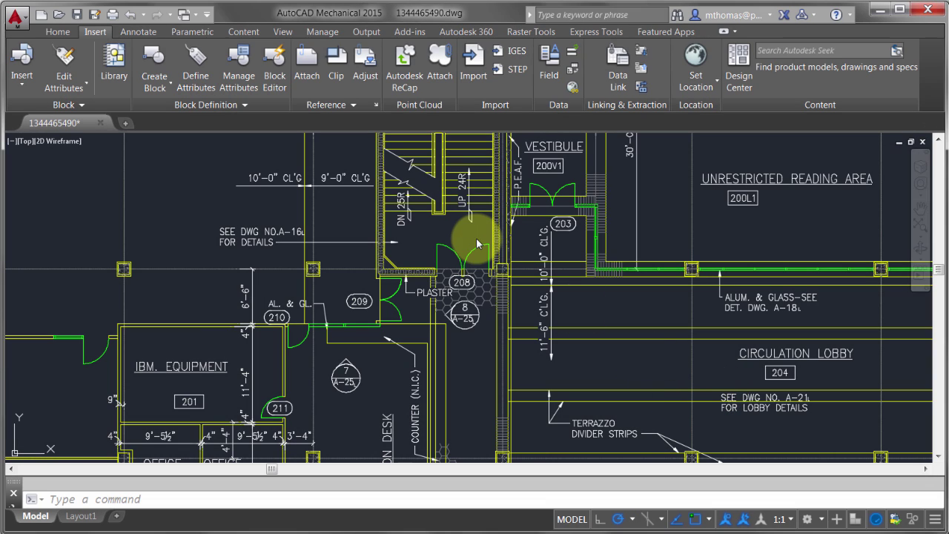
Examine the attribute values of the double-door block at door 208, including its full TYPE value, and leave them as they are.
double_click(453, 243)
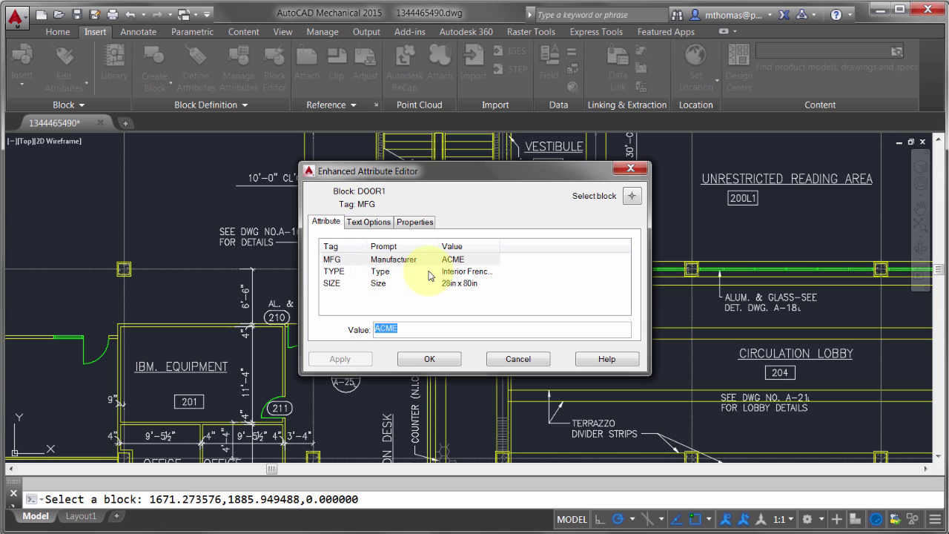
left_click(458, 273)
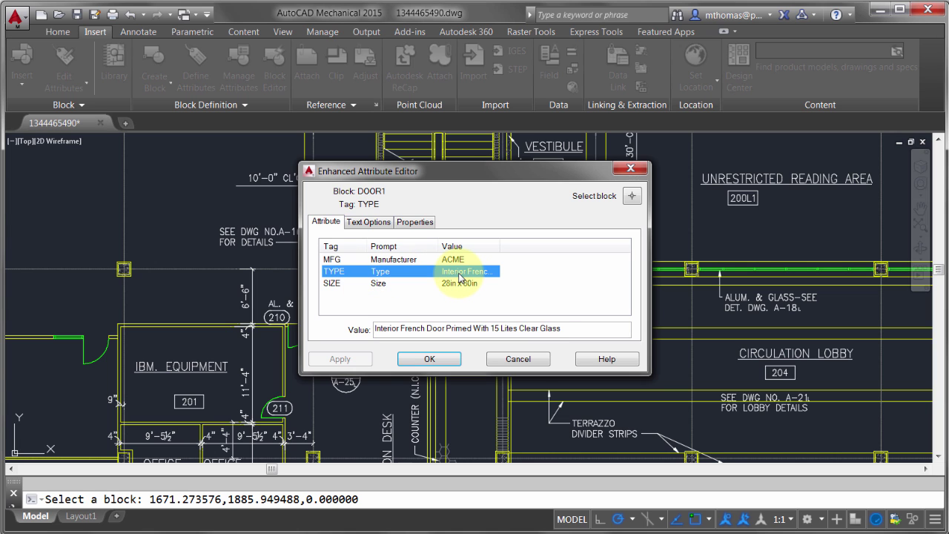
left_click(498, 362)
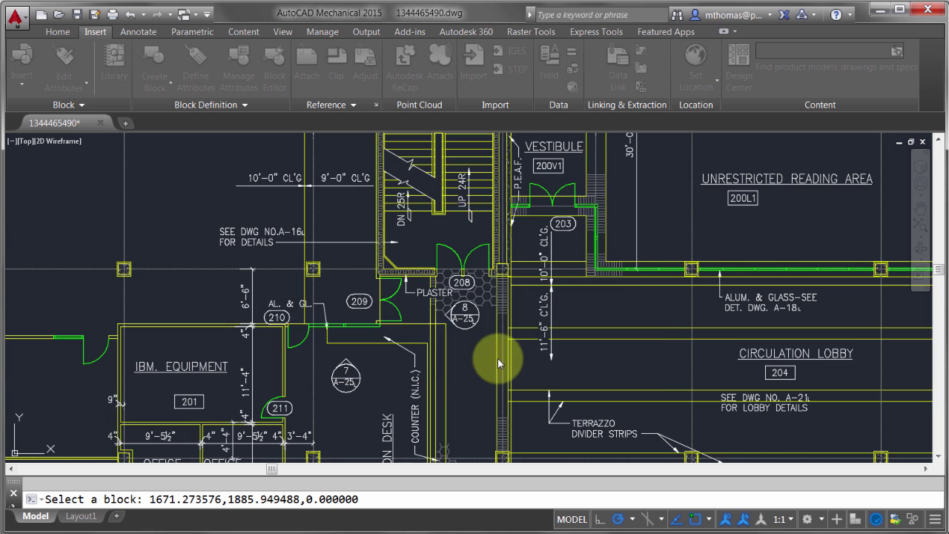
Examine the attribute values of the door block at door 215 of office 204A, leaving them as they are.
mouse_move(445, 286)
middle_mouse_down()
mouse_move(434, 279)
mouse_move(674, 159)
middle_mouse_up()
mouse_move(307, 270)
middle_mouse_down()
mouse_move(400, 317)
mouse_move(476, 237)
mouse_move(502, 317)
middle_mouse_up()
double_click(507, 319)
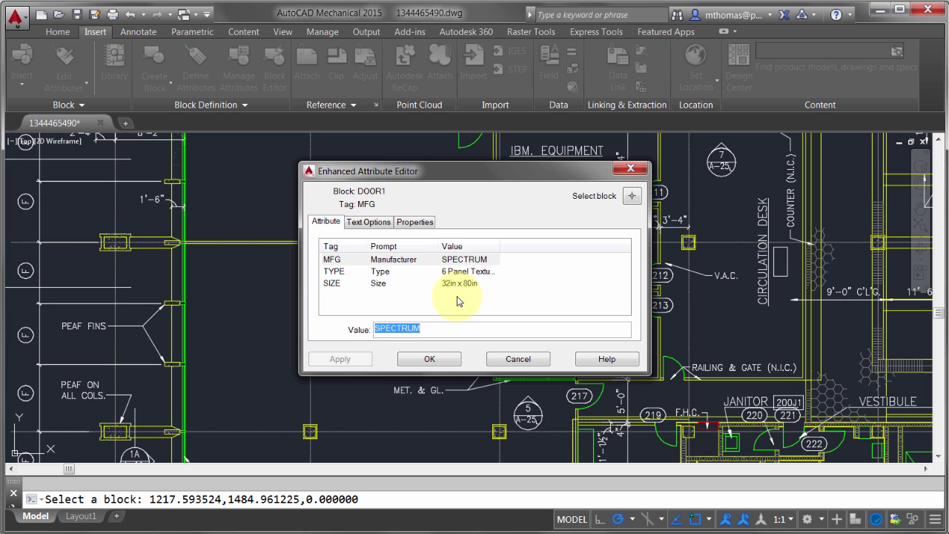
left_click(516, 360)
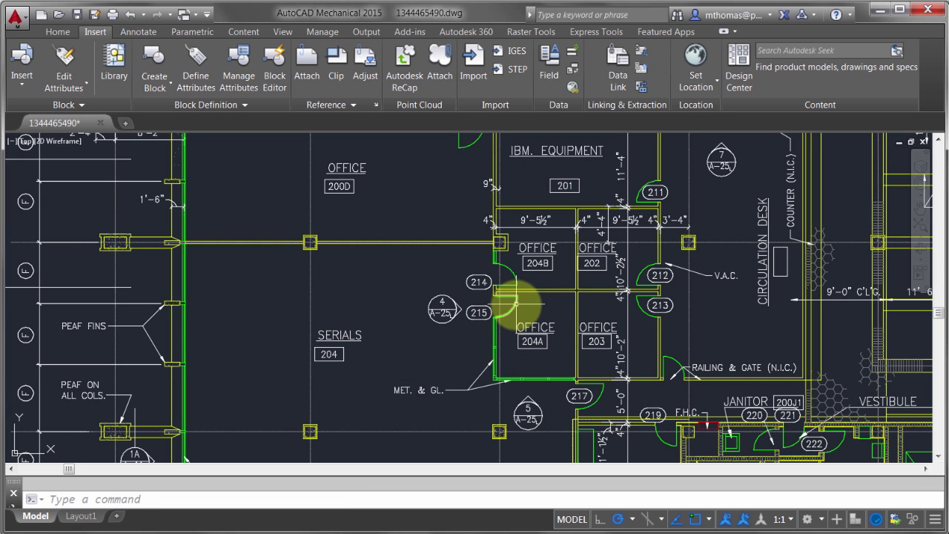
mouse_move(576, 304)
middle_mouse_down()
mouse_move(557, 311)
mouse_move(553, 342)
middle_mouse_up()
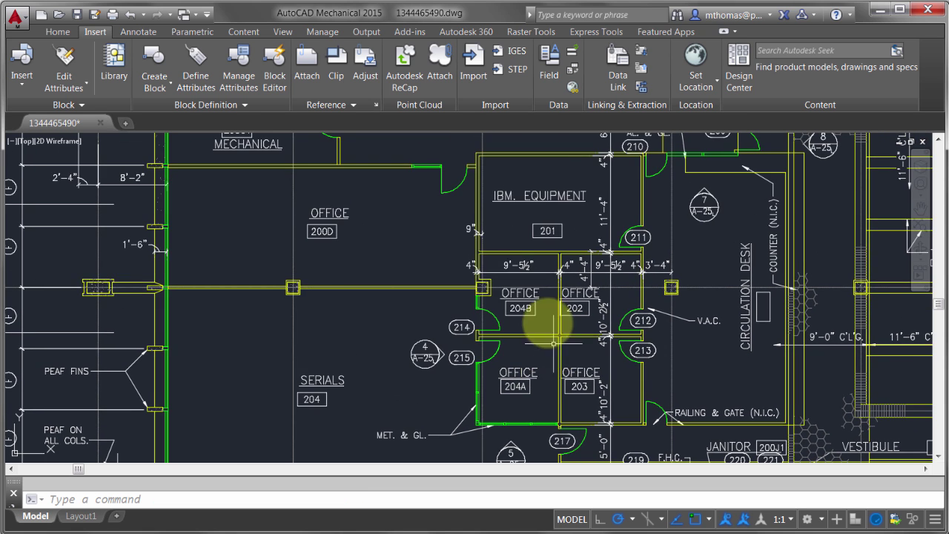
middle_click_drag(451, 227, 546, 328)
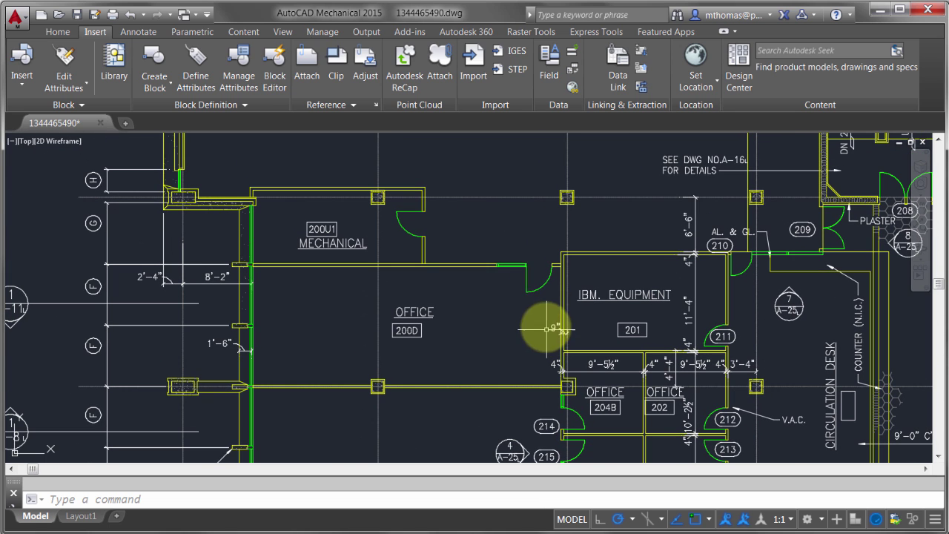
double_click(510, 265)
key("Escape")
left_click(509, 266)
left_click(388, 255)
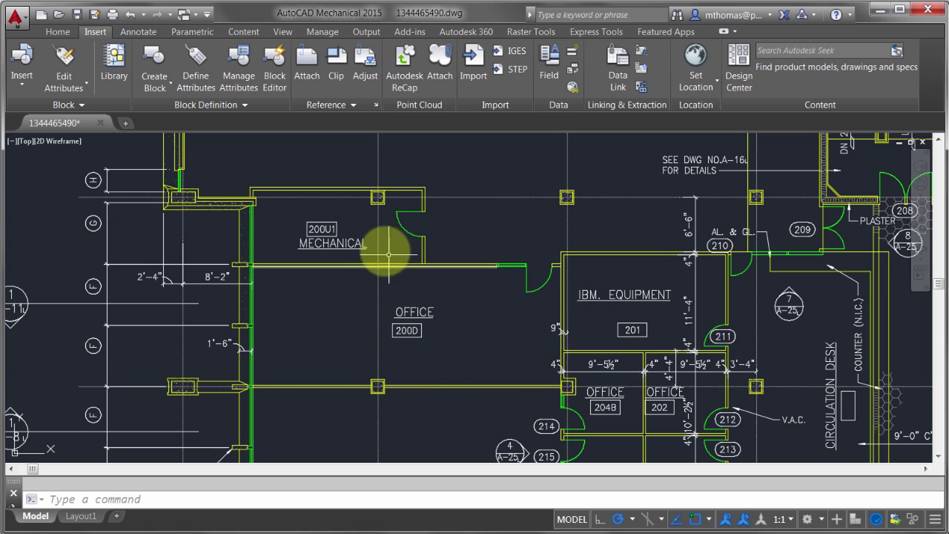
left_click(182, 176)
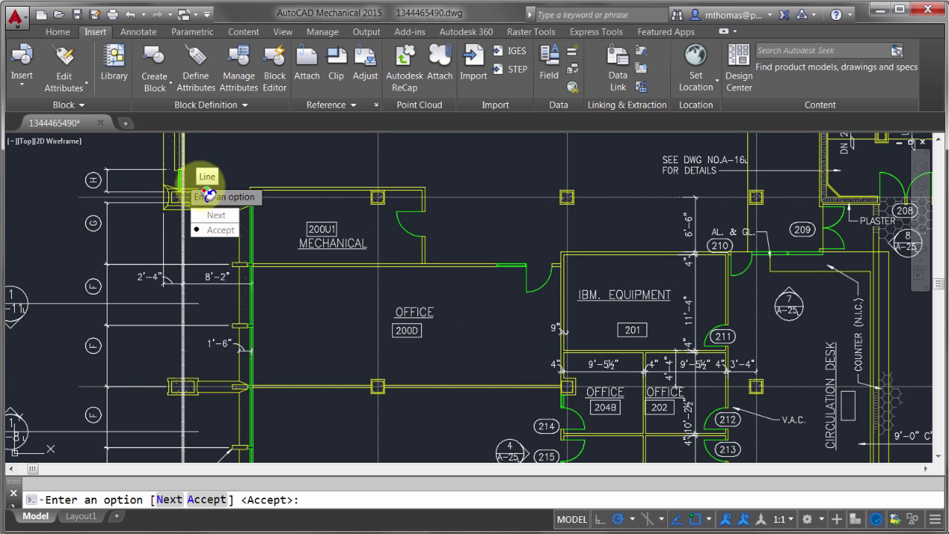
key("Escape")
Examine the attribute values of the glazing block in the exterior wall near the Mechanical room, leaving them as they are.
scroll(212, 186, "up", 5)
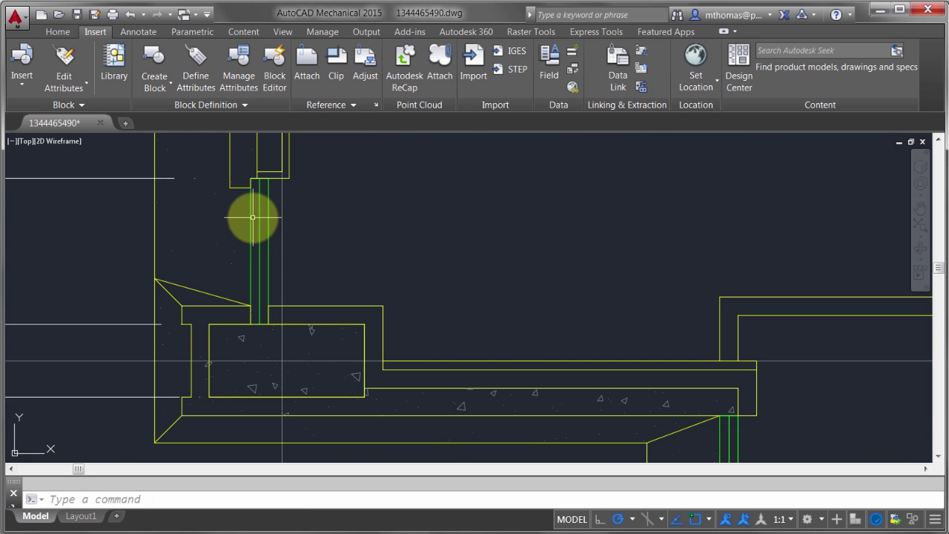
double_click(252, 217)
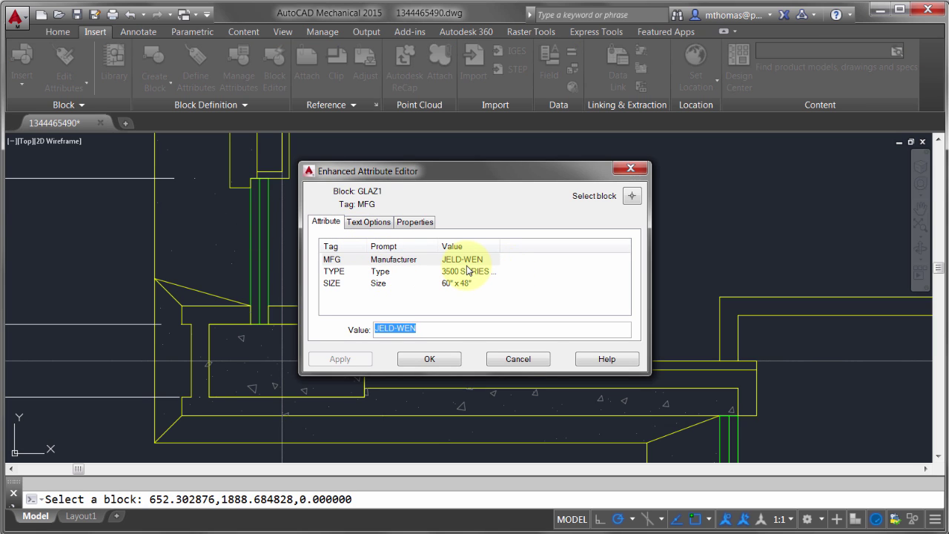
left_click(514, 359)
Start a new data extraction for the floor plan and save it as DoorsExtraction.
scroll(466, 282, "down", 6)
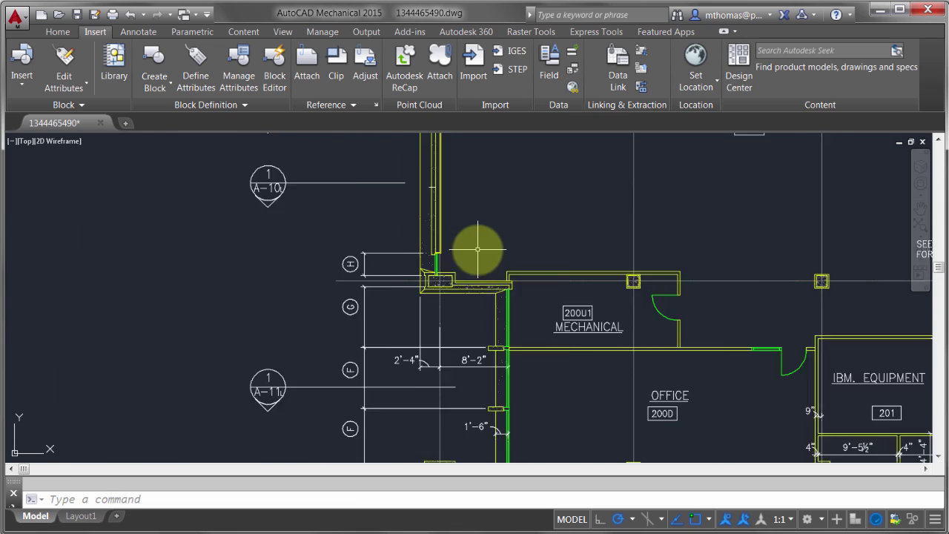
scroll(412, 267, "down", 5)
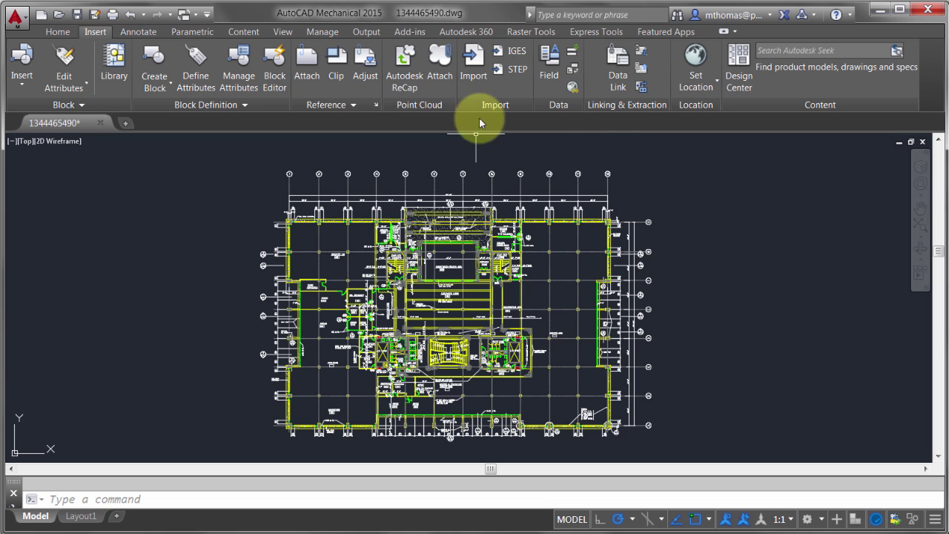
left_click(641, 88)
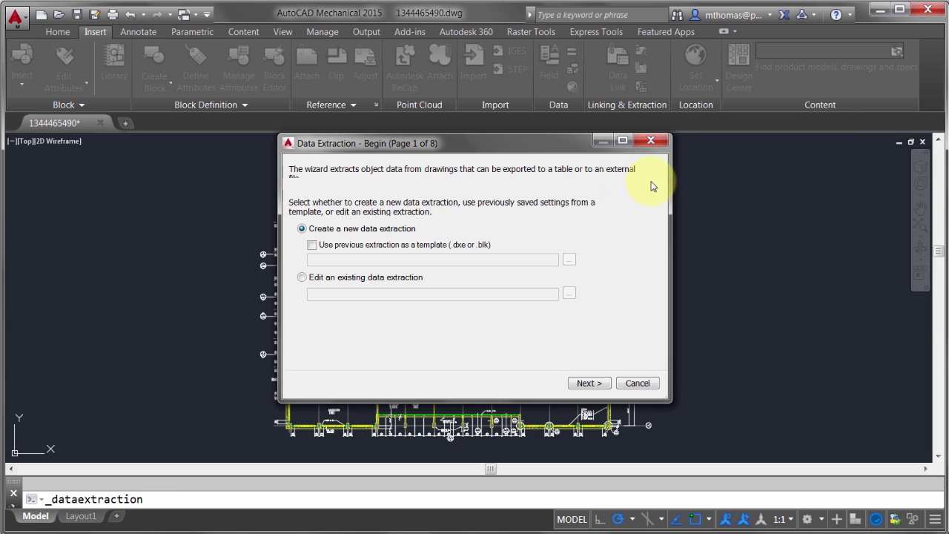
left_click_drag(407, 143, 407, 136)
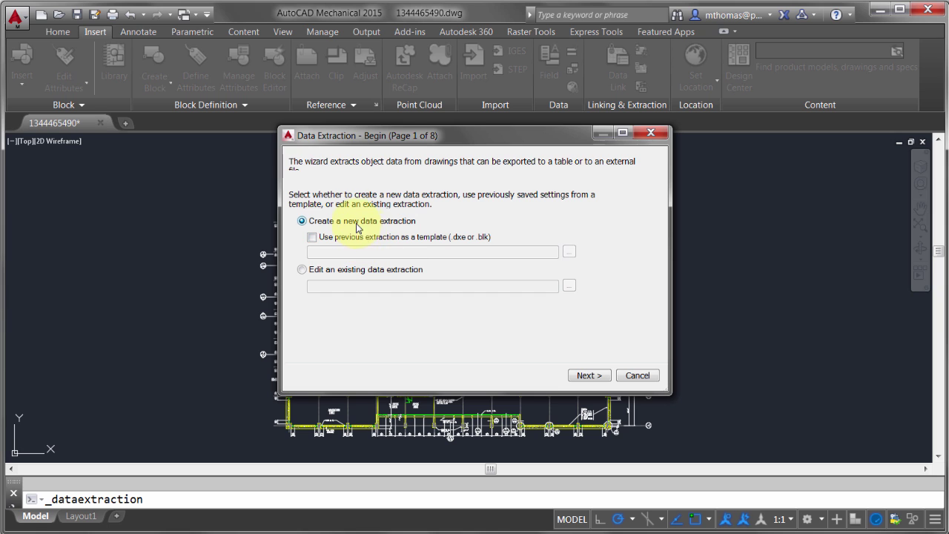
left_click(575, 375)
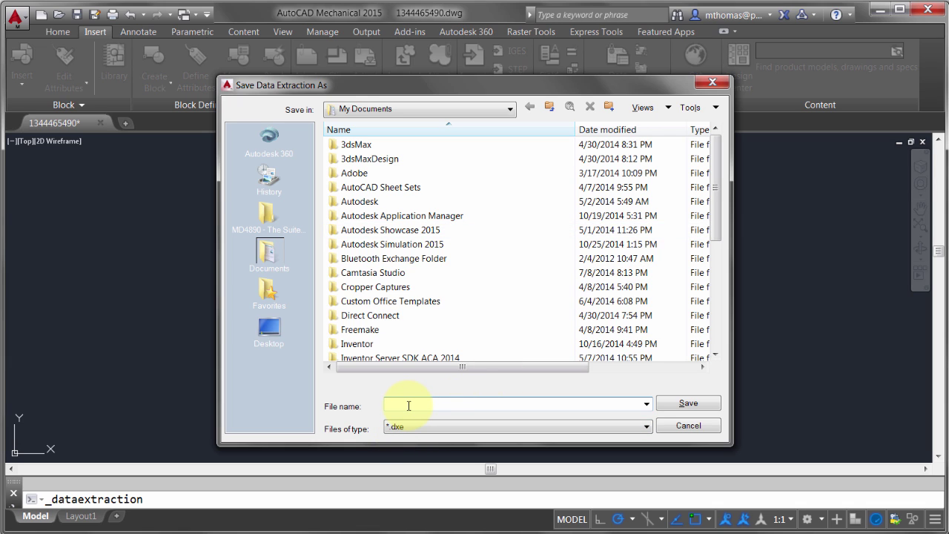
type("Doors")
type("Extraction")
key("Return")
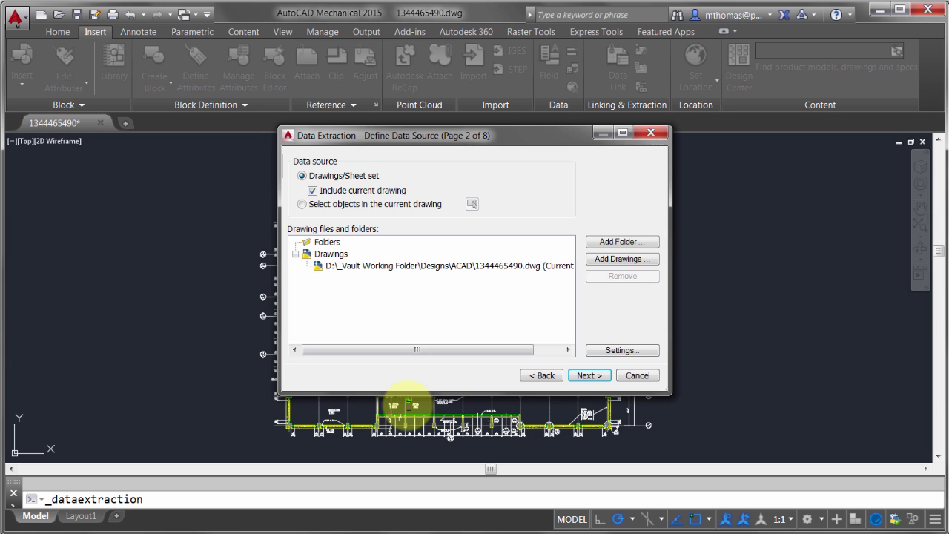
Try limiting the data source to selected objects in the floor plan's upper-left area, and return it to Drawings/Sheet set.
left_click(344, 210)
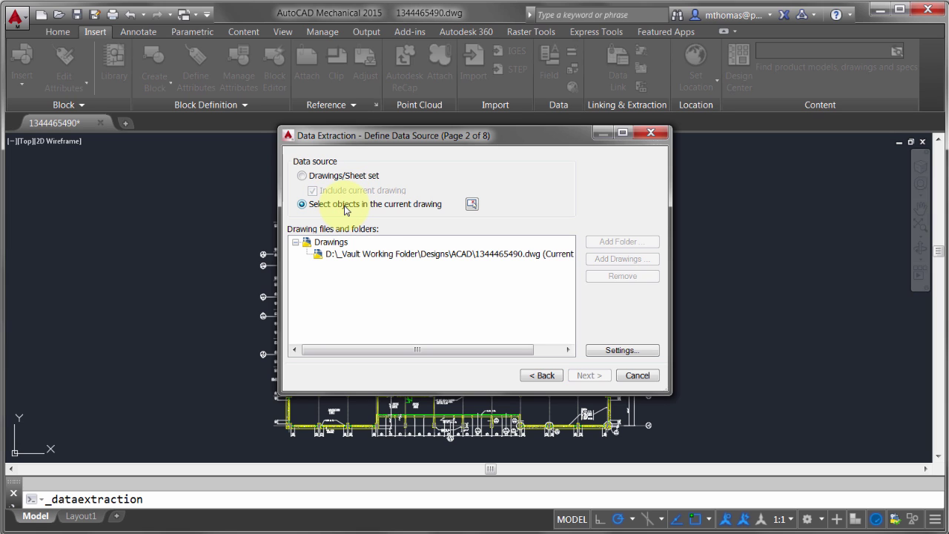
left_click(471, 204)
left_click(248, 178)
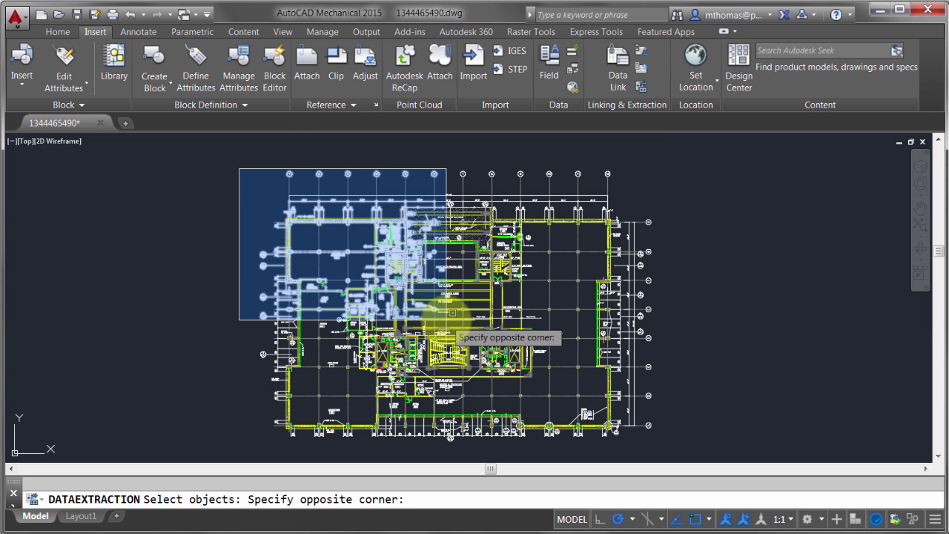
left_click(474, 339)
key("Return")
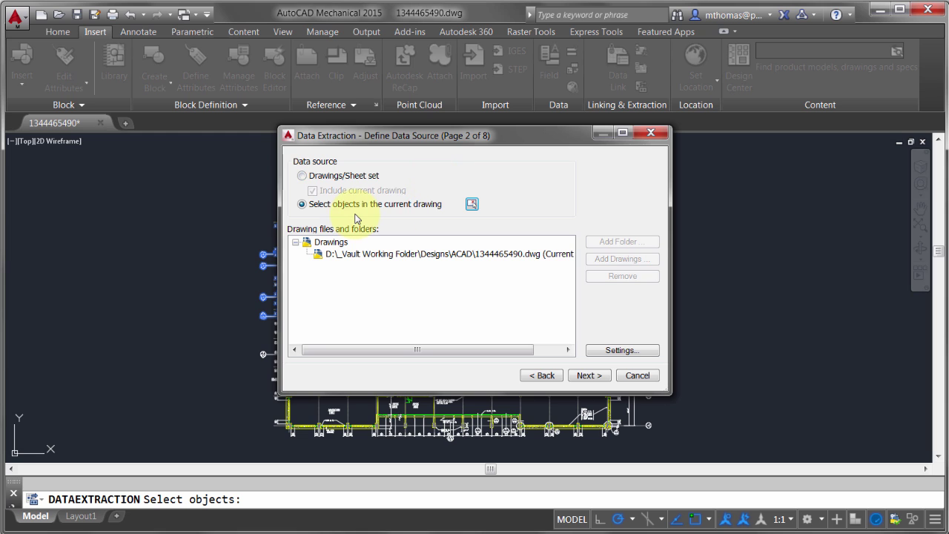
left_click(350, 178)
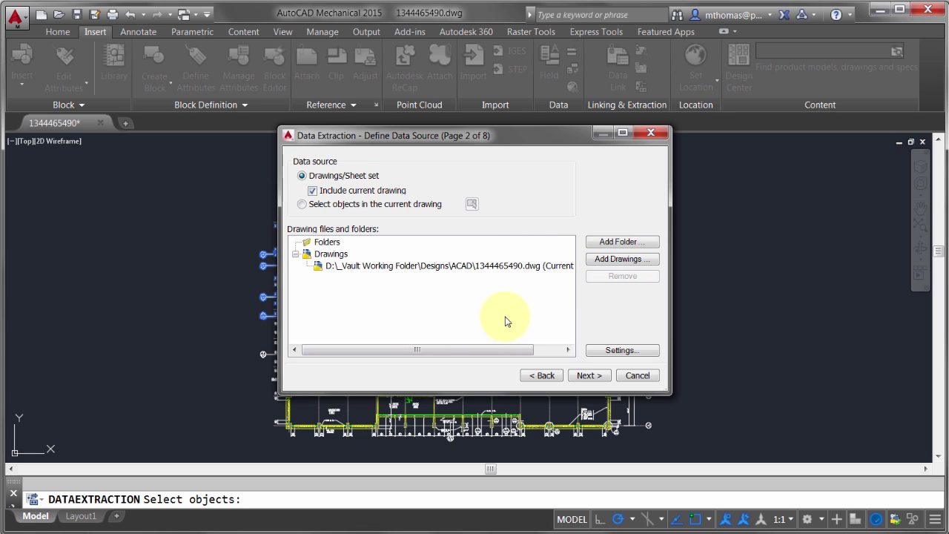
Restrict the extraction to objects in model space and proceed to the object selection.
left_click(605, 352)
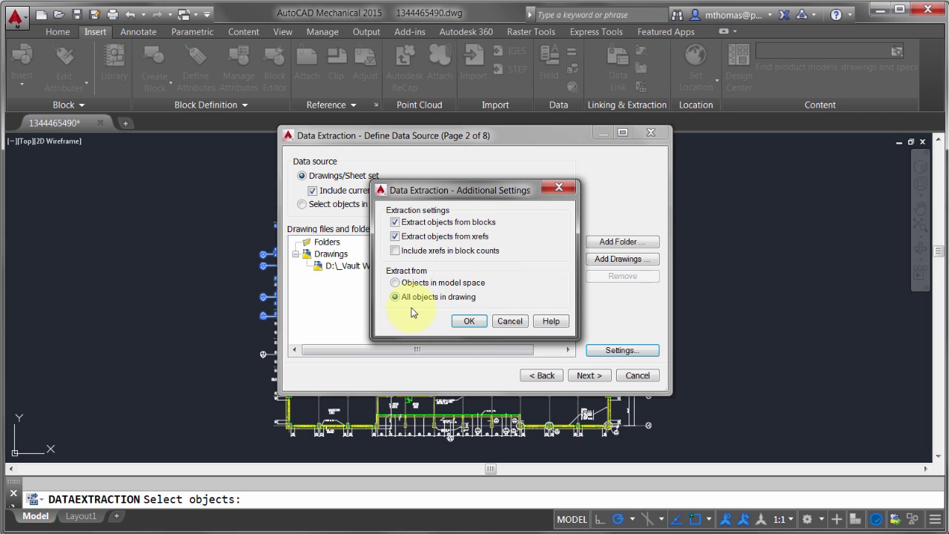
left_click(419, 284)
left_click(469, 321)
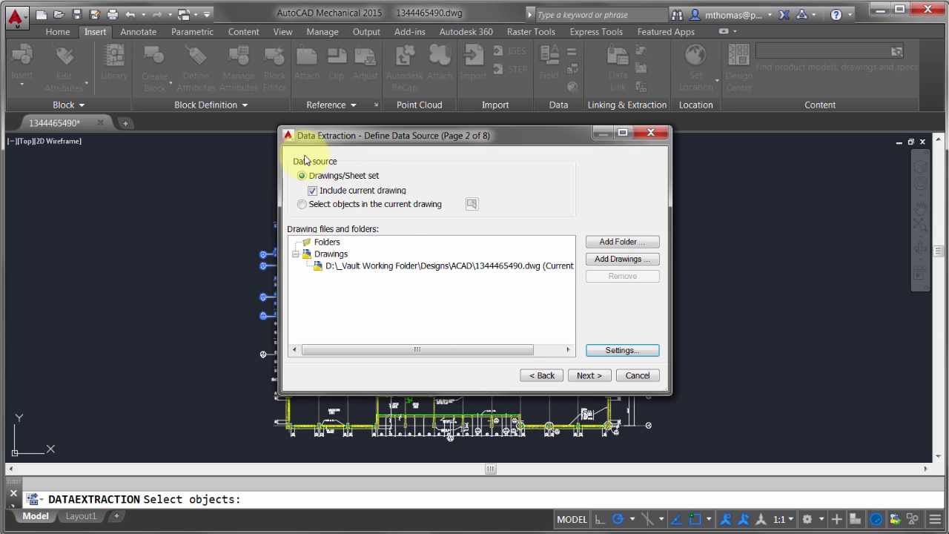
left_click(589, 375)
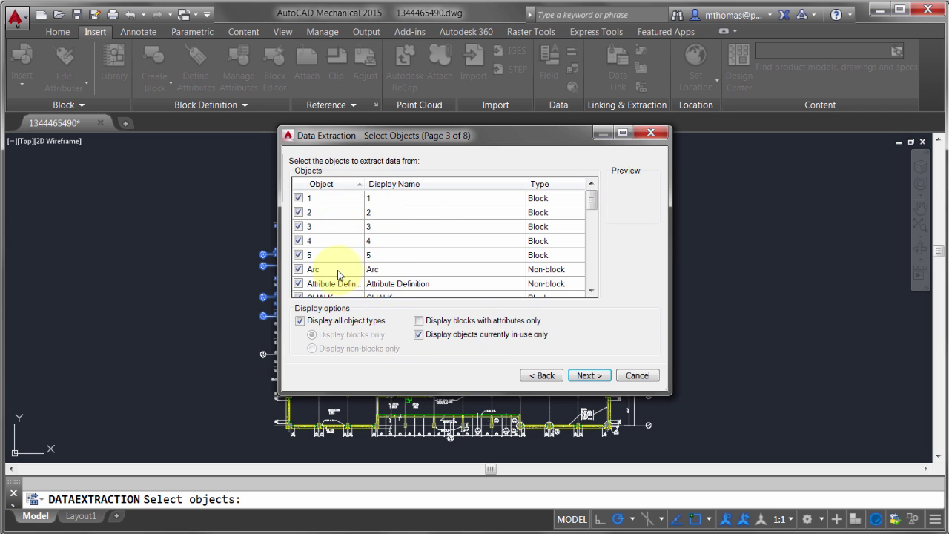
Display only blocks with attributes, include just DOOR1 and GLAZ1 in the extraction, and continue to the property selection.
left_click_drag(589, 194, 589, 252)
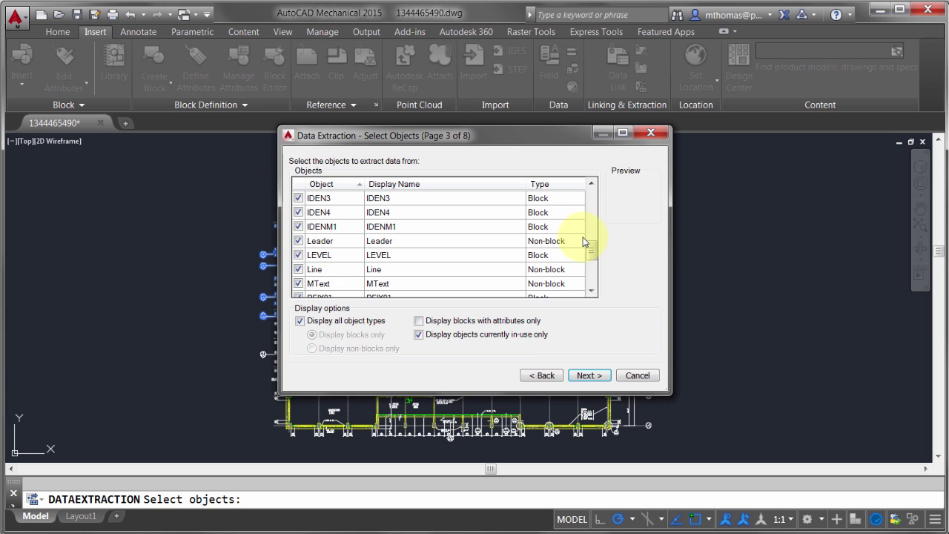
left_click(493, 323)
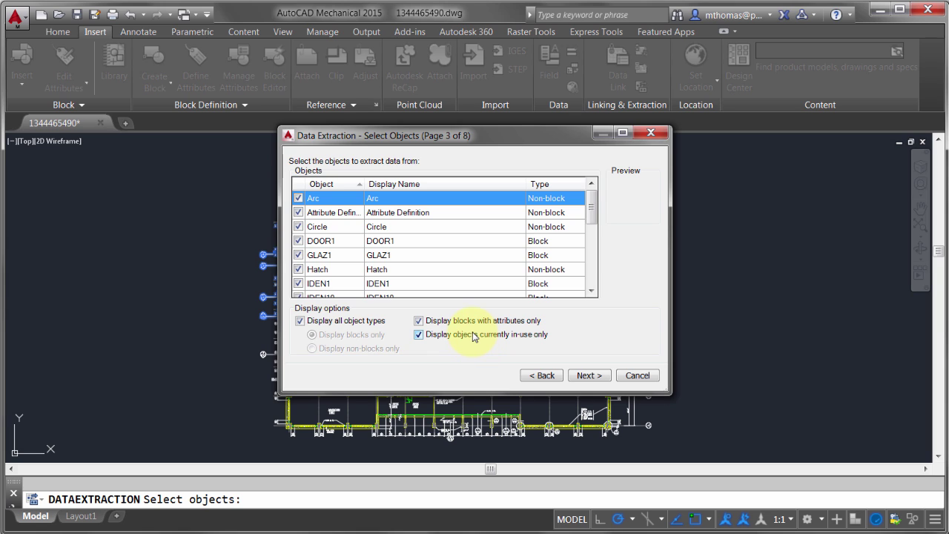
right_click(384, 201)
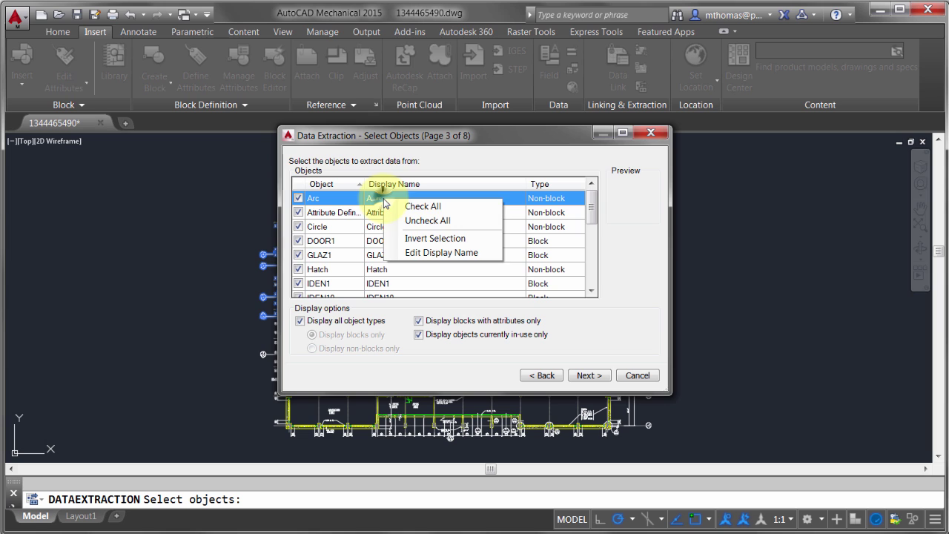
left_click(419, 221)
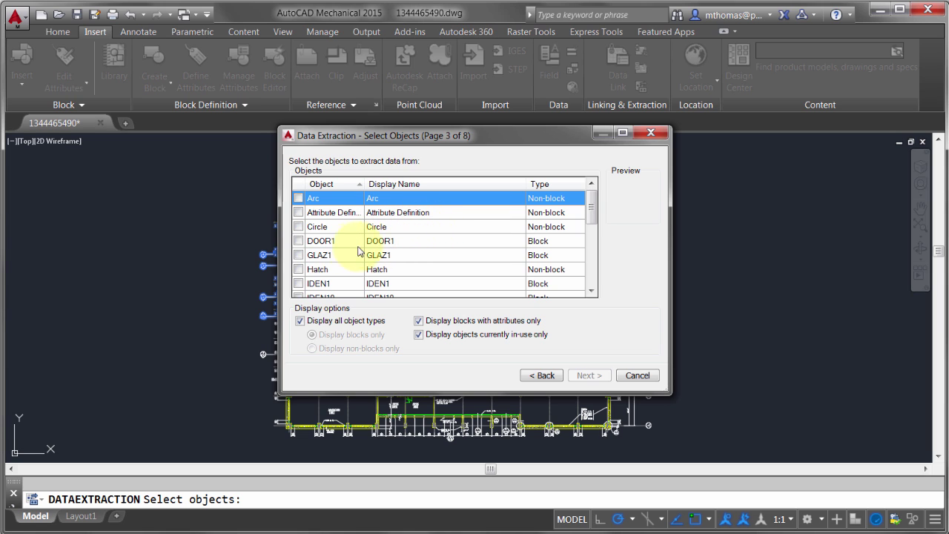
left_click(298, 240)
left_click(299, 254)
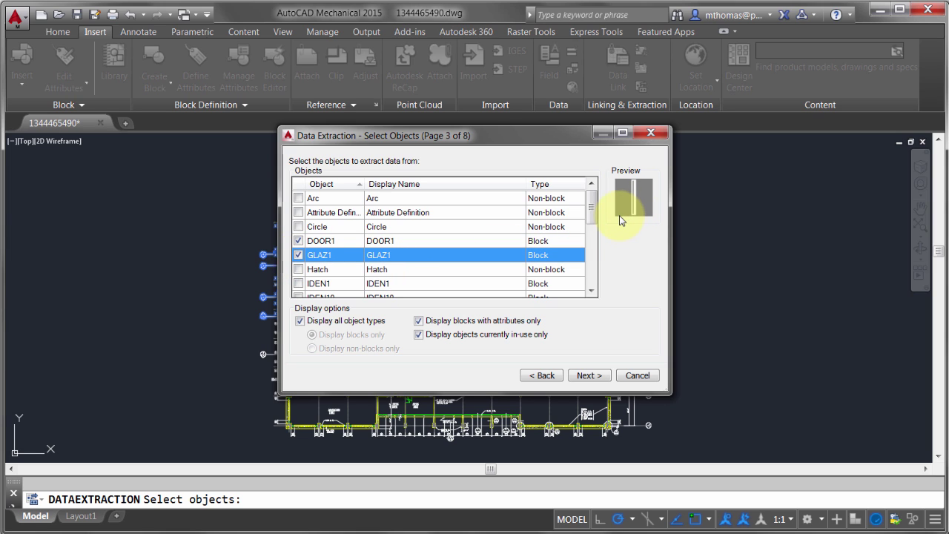
left_click(589, 376)
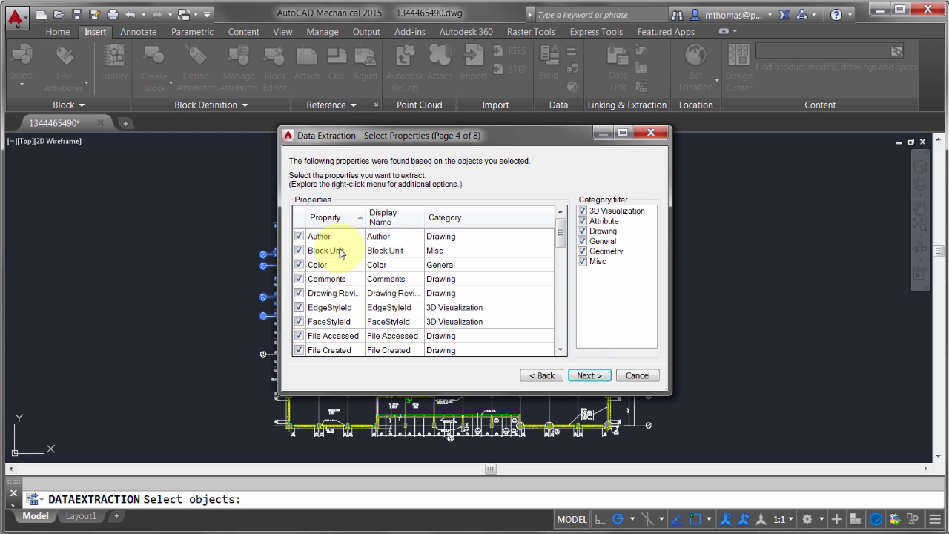
Limit the extracted properties to the Attribute category, leaving MFG, SIZE and TYPE included.
left_click_drag(559, 235, 565, 299)
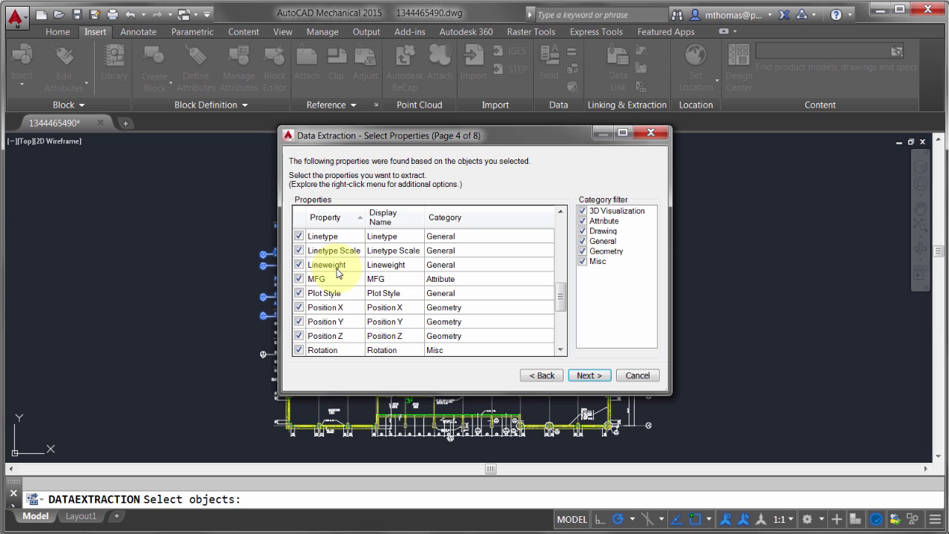
right_click(603, 212)
left_click(629, 232)
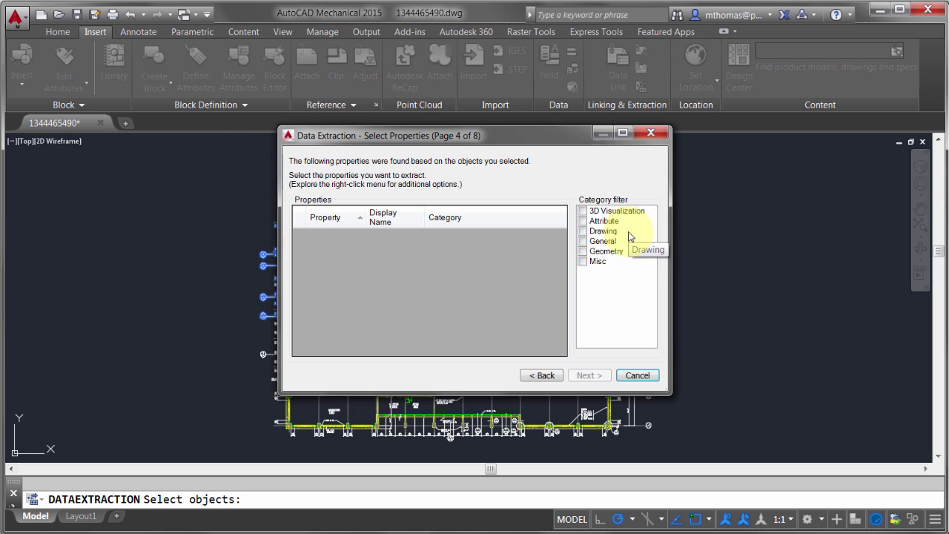
left_click(581, 221)
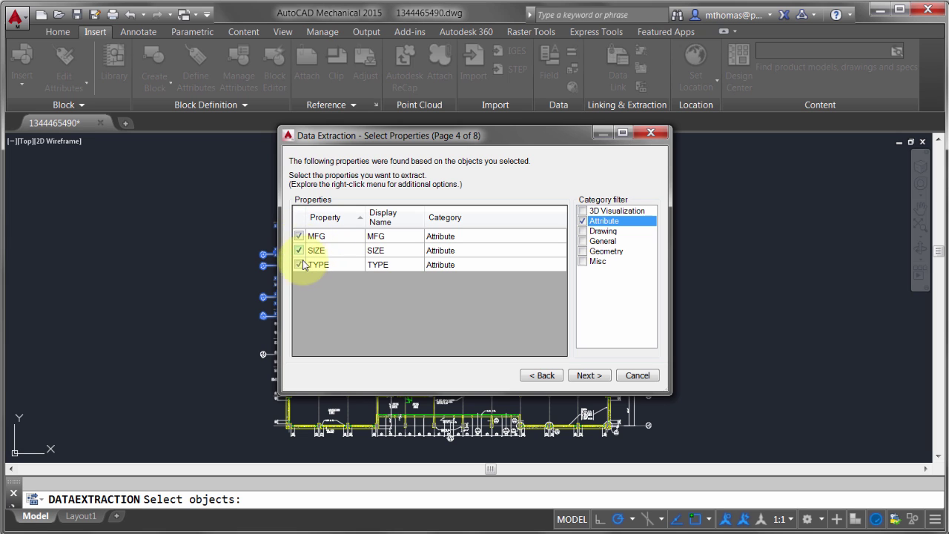
left_click(583, 211)
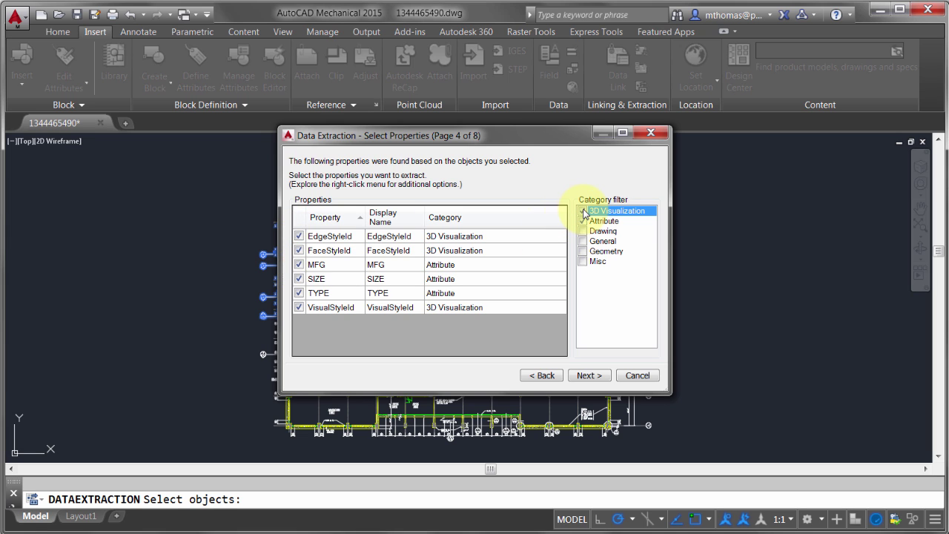
left_click(582, 211)
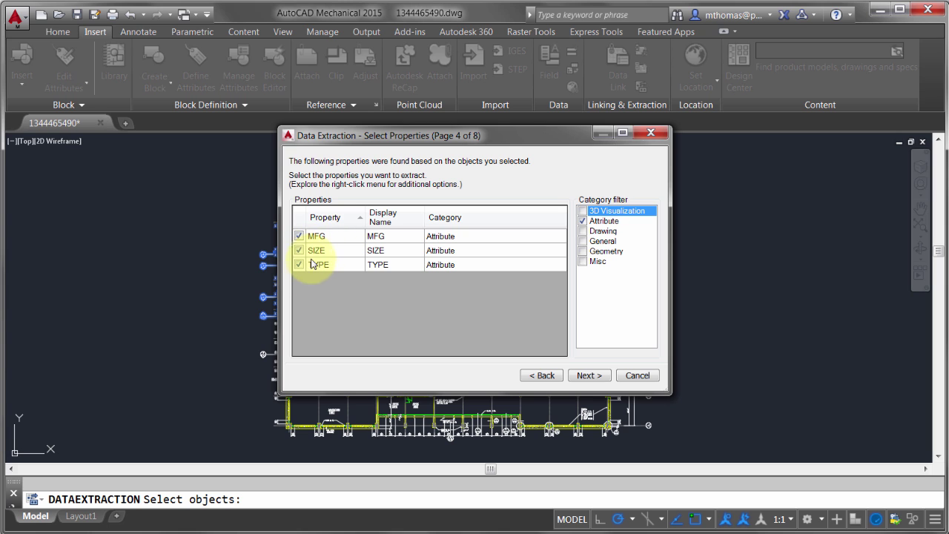
Continue to the data refinement, place the Count column after Name, and rename it QTY.
left_click(585, 375)
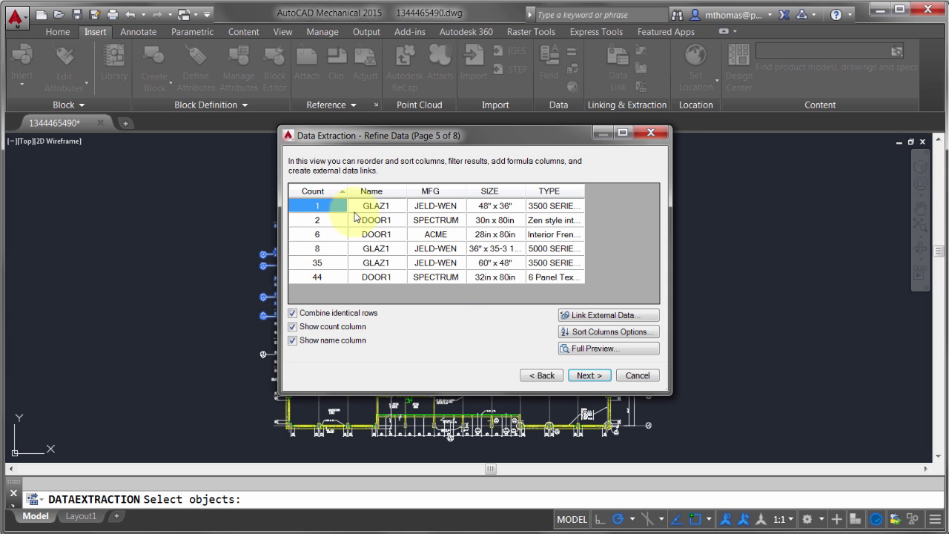
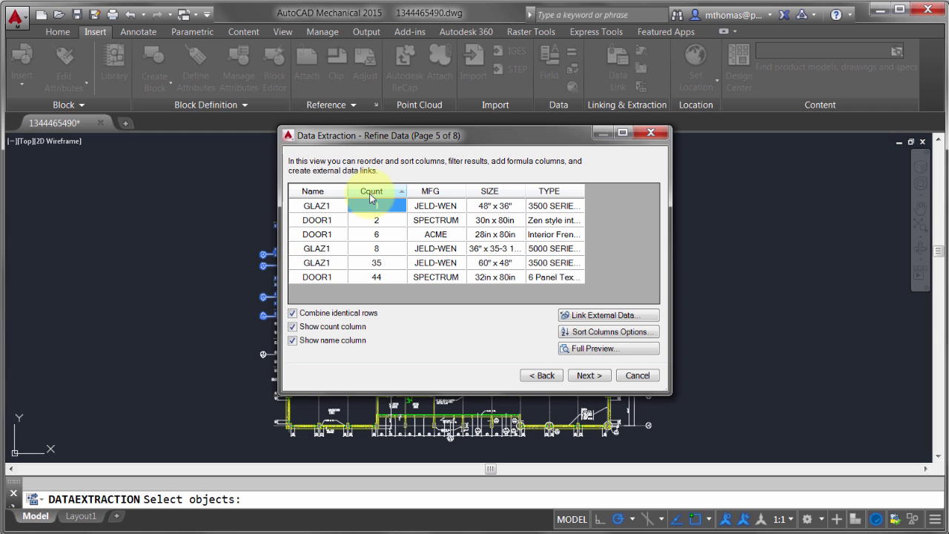
right_click(371, 196)
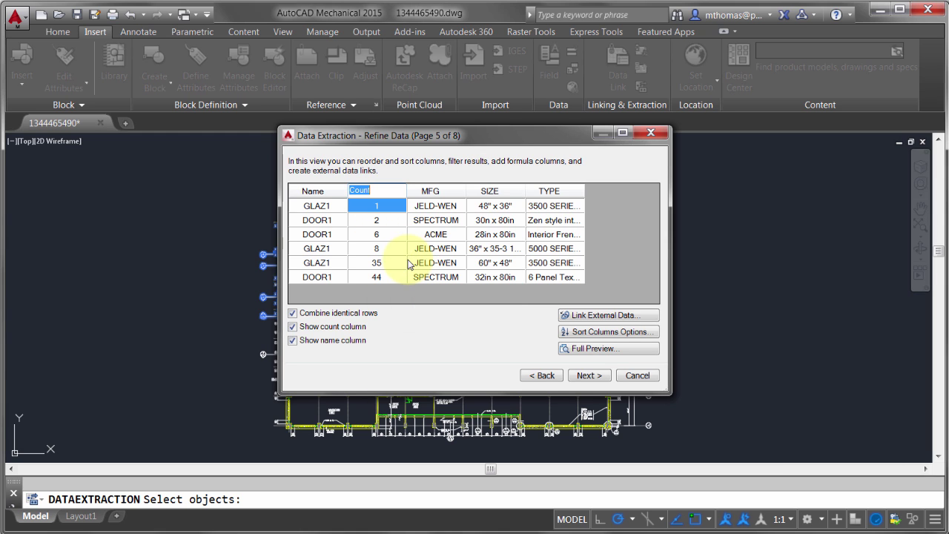
left_click(404, 246)
type("Q")
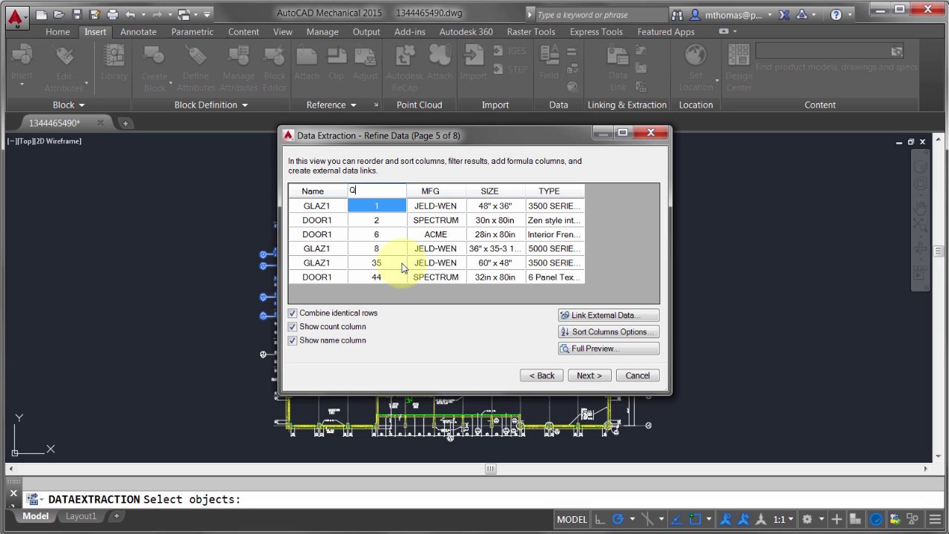
type("TY")
key("Return")
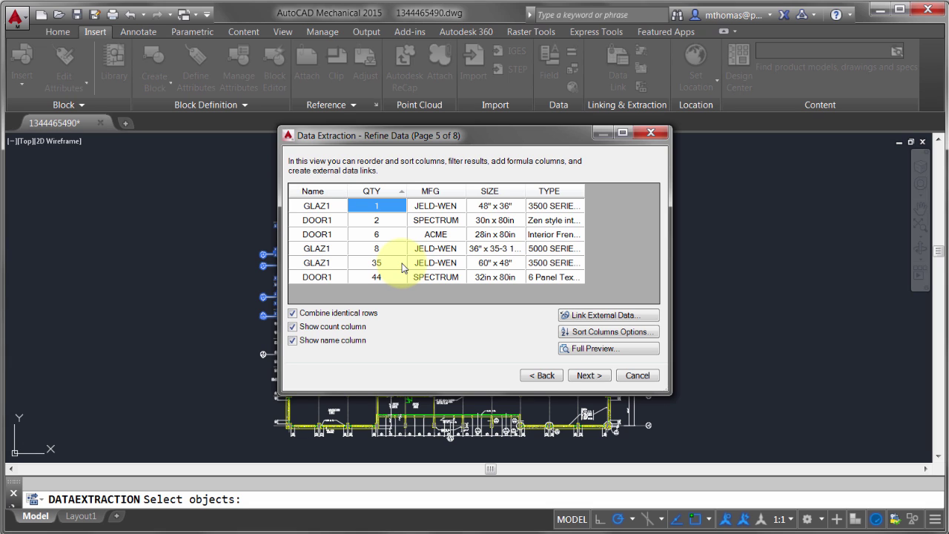
Sort the extracted rows by MFG ascending and by QTY descending.
left_click(431, 191)
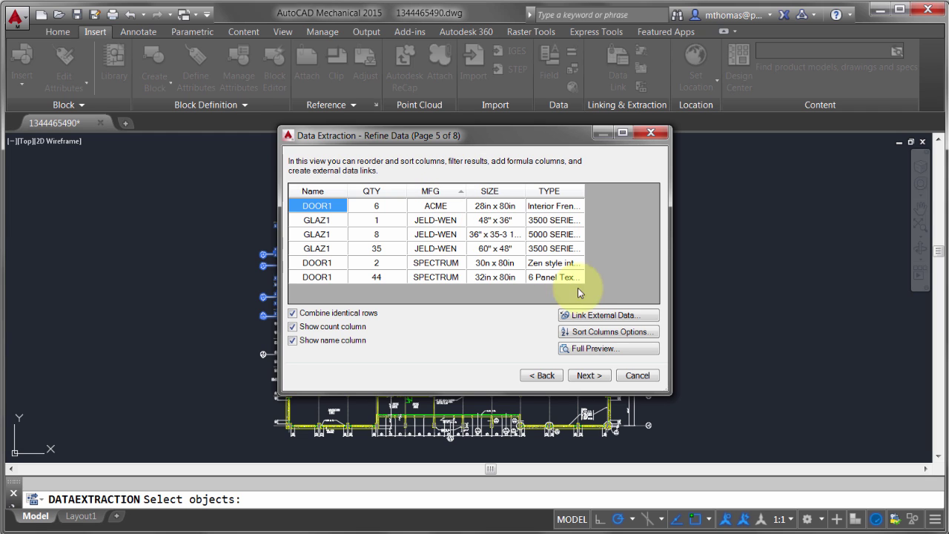
left_click(586, 333)
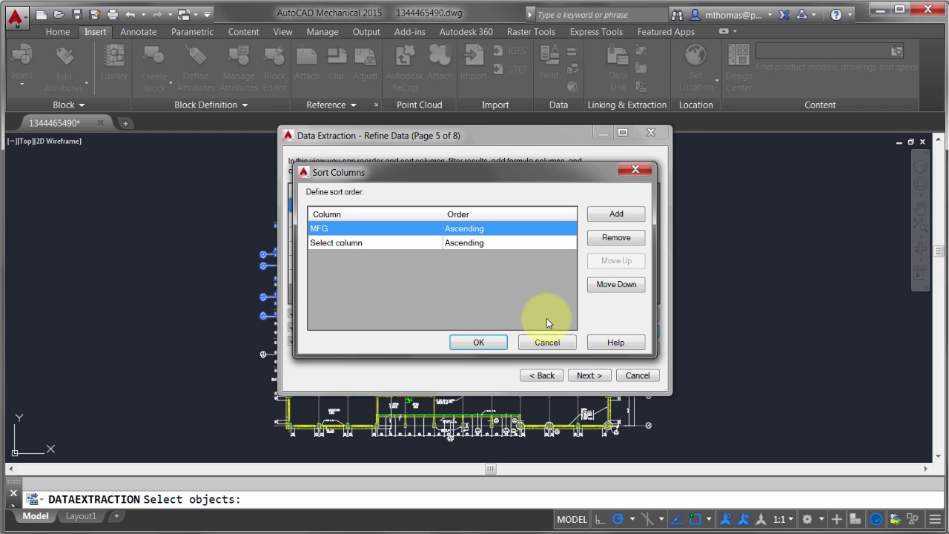
left_click(371, 243)
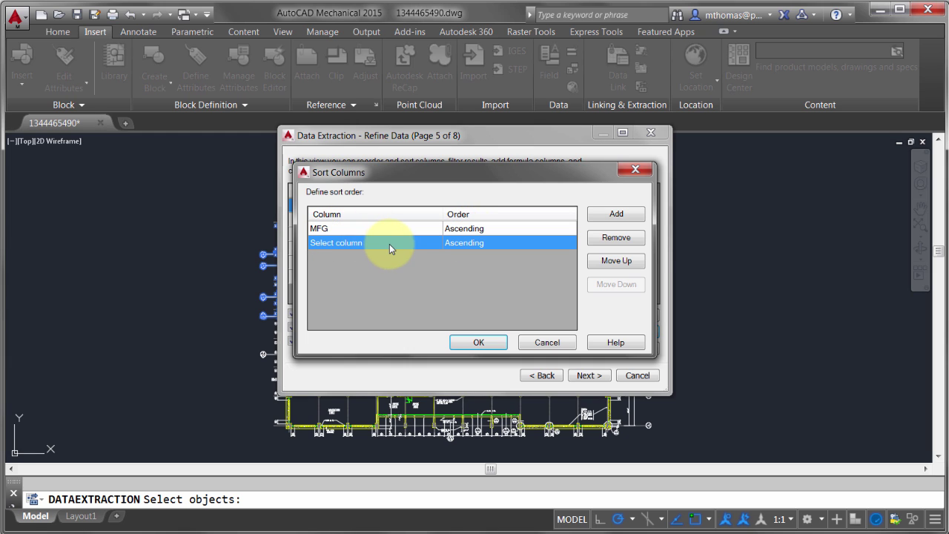
left_click(389, 243)
left_click(389, 244)
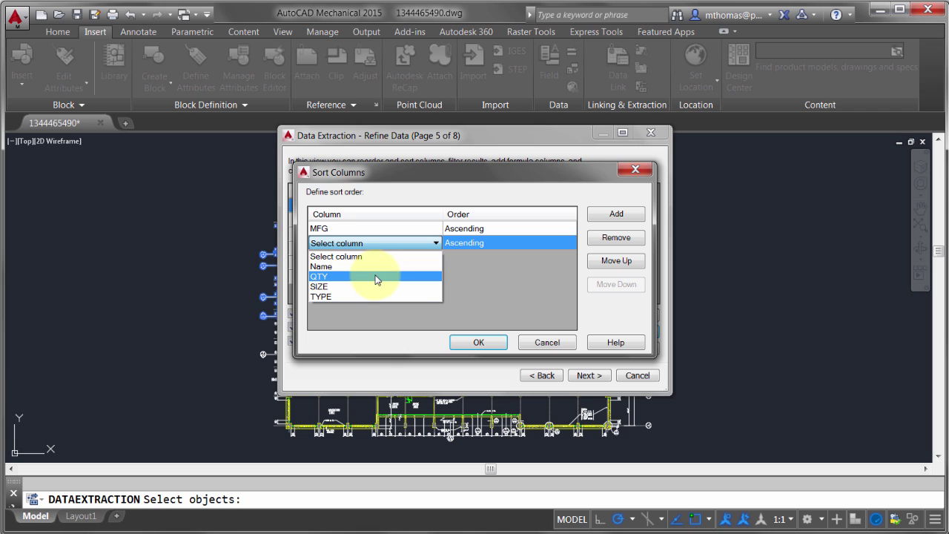
left_click(376, 277)
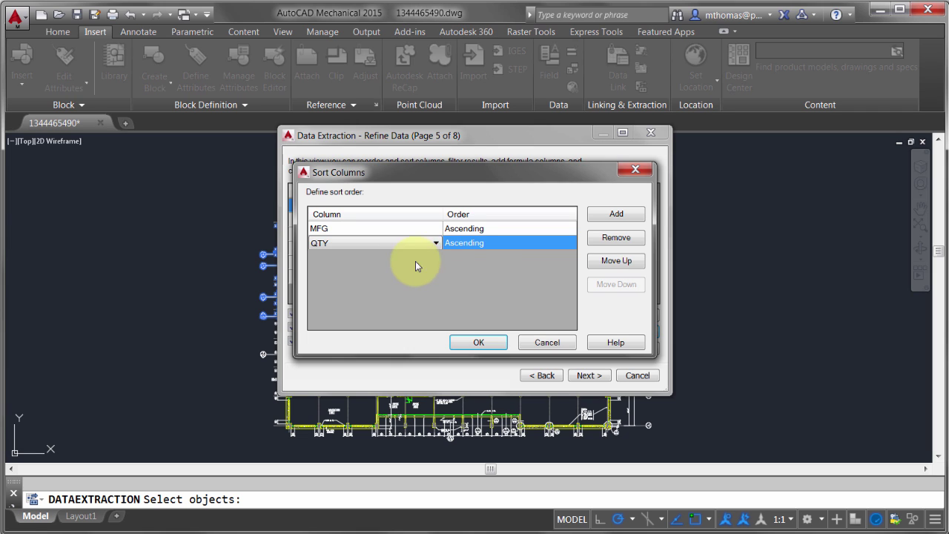
left_click(484, 244)
left_click(484, 244)
left_click(474, 265)
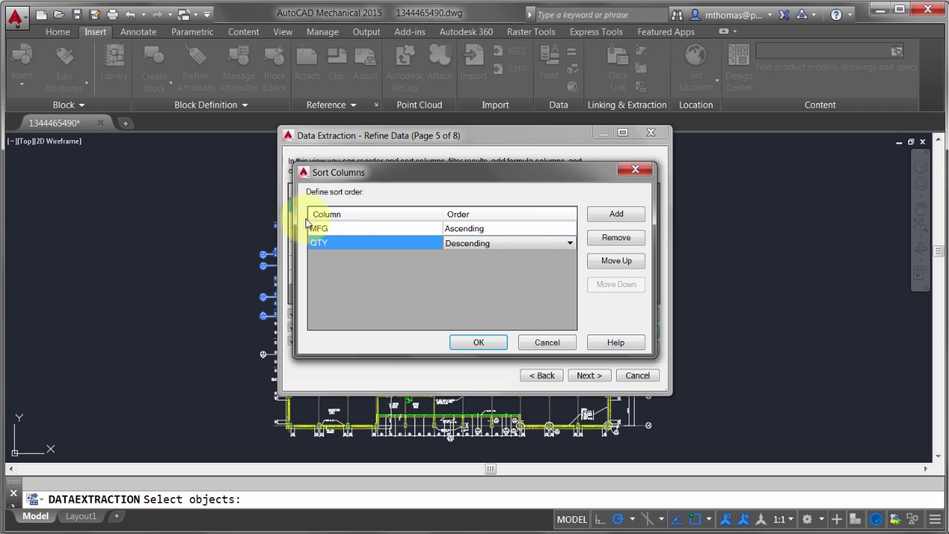
left_click(478, 342)
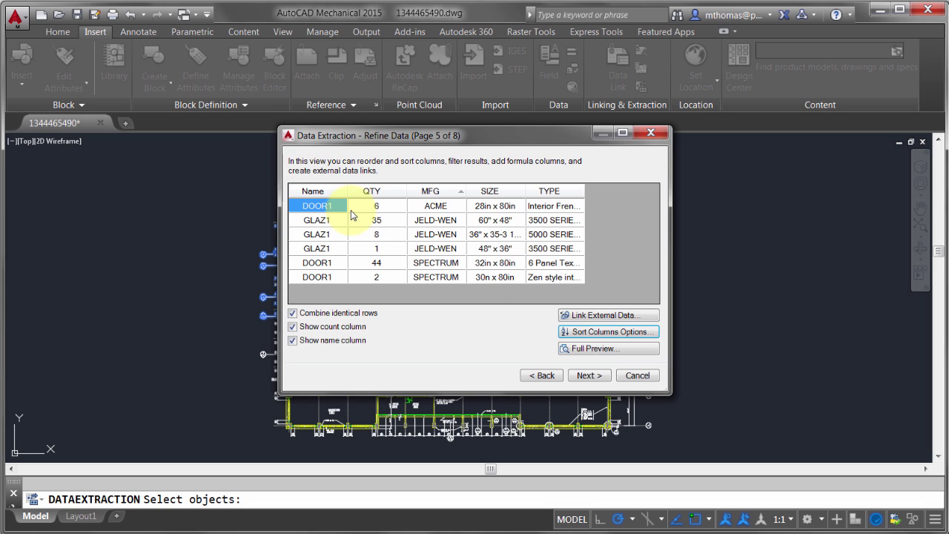
Try toggling the name column and listing identical rows separately, and return both options to their enabled state.
left_click(308, 339)
left_click(326, 344)
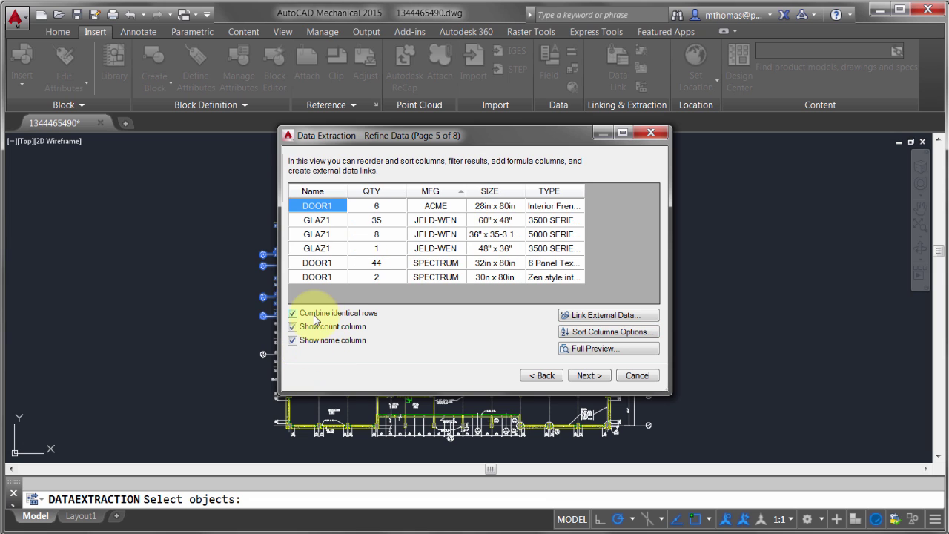
left_click(315, 318)
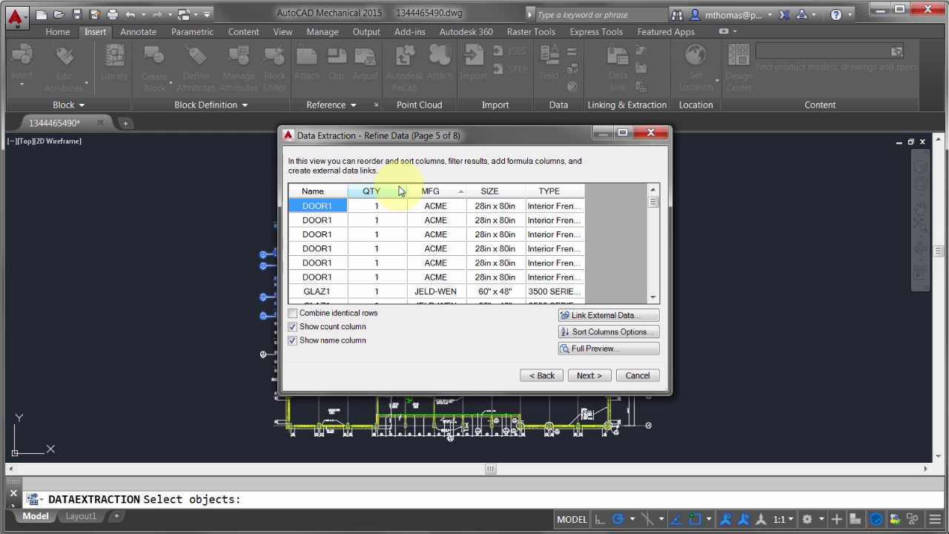
left_click(344, 317)
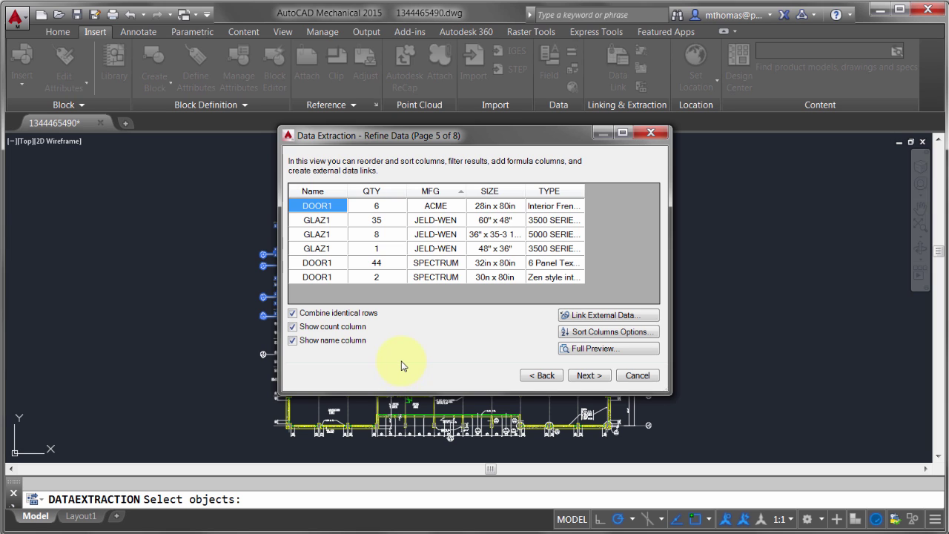
Output the extraction as a table inserted into the drawing, using the Standard table style.
left_click(590, 375)
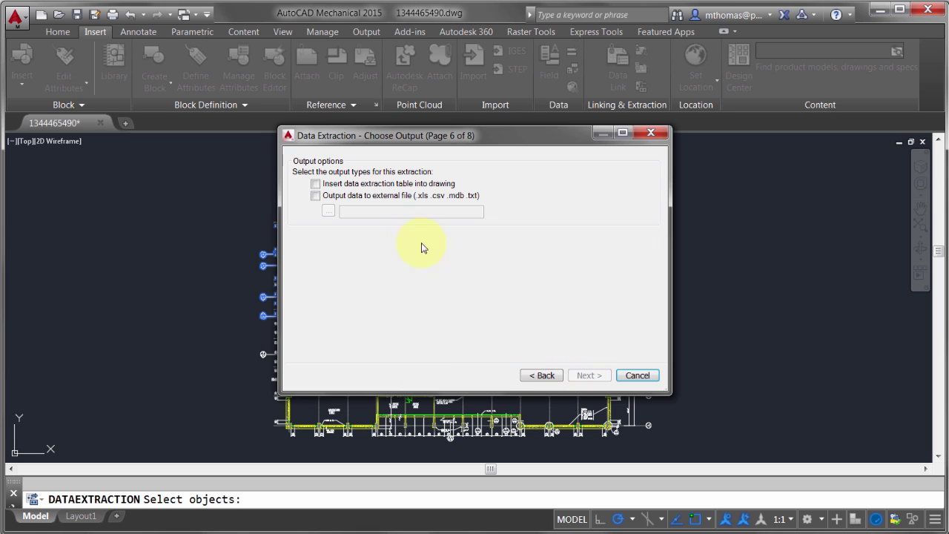
left_click(381, 184)
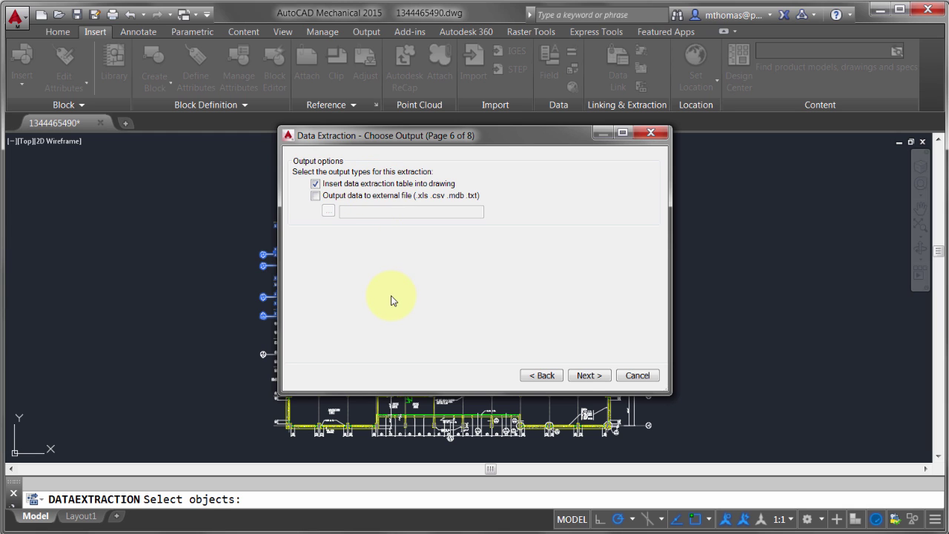
left_click(589, 376)
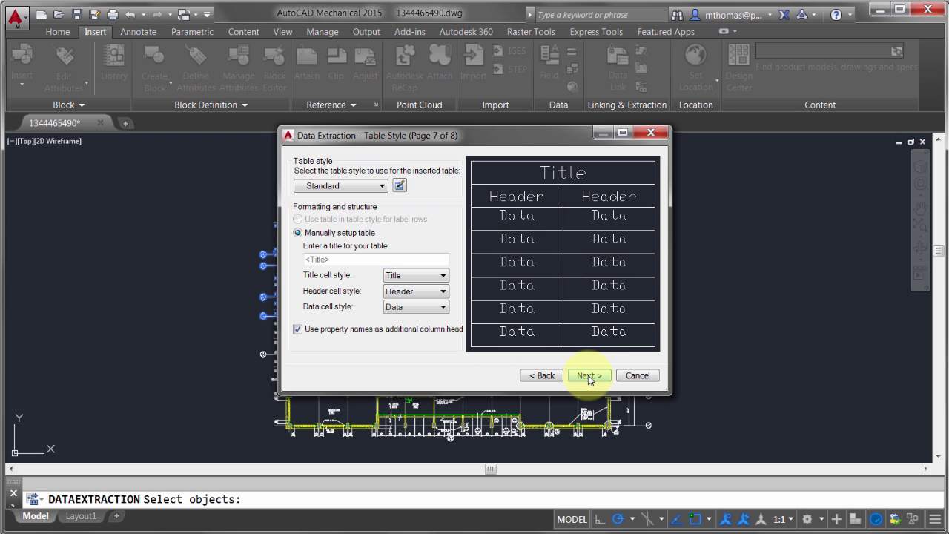
left_click(377, 186)
left_click(375, 195)
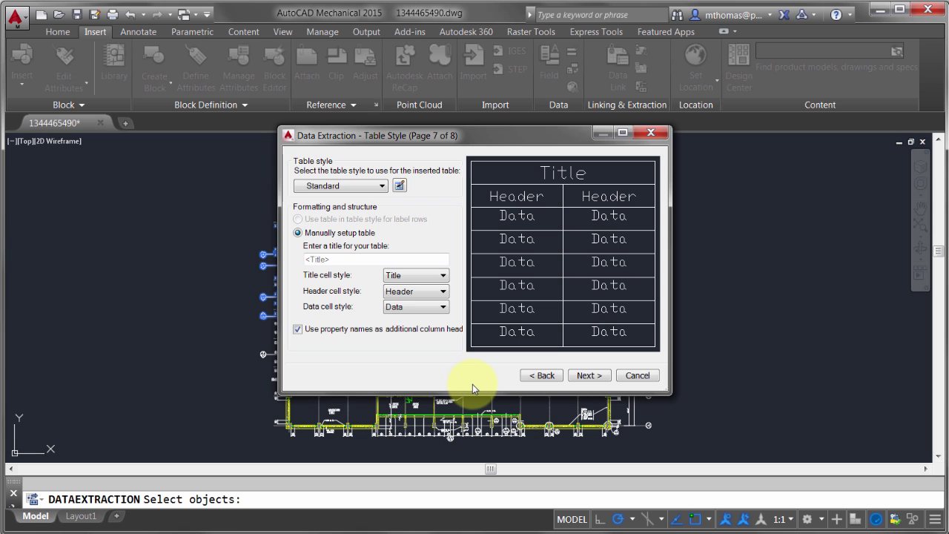
left_click(585, 375)
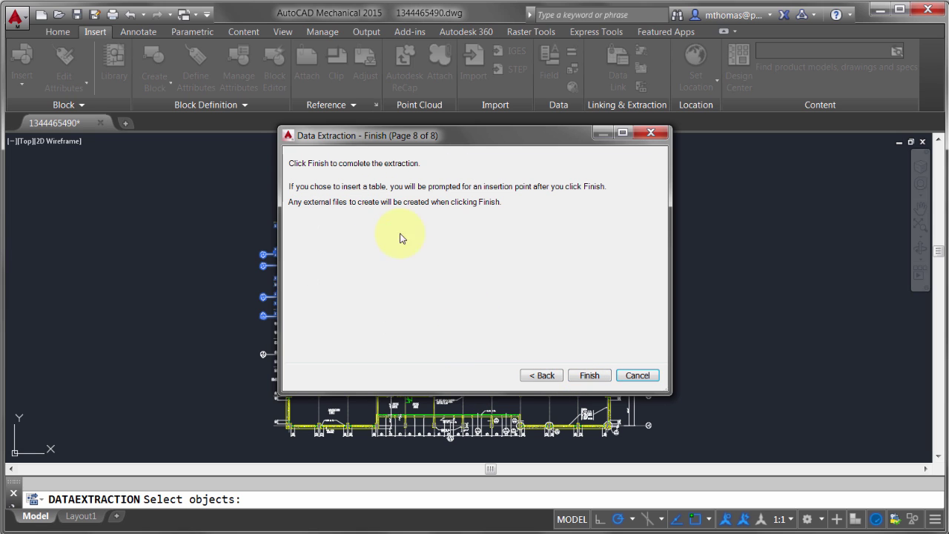
Finish the extraction and place the table in the empty area to the right of the floor plan.
left_click(593, 375)
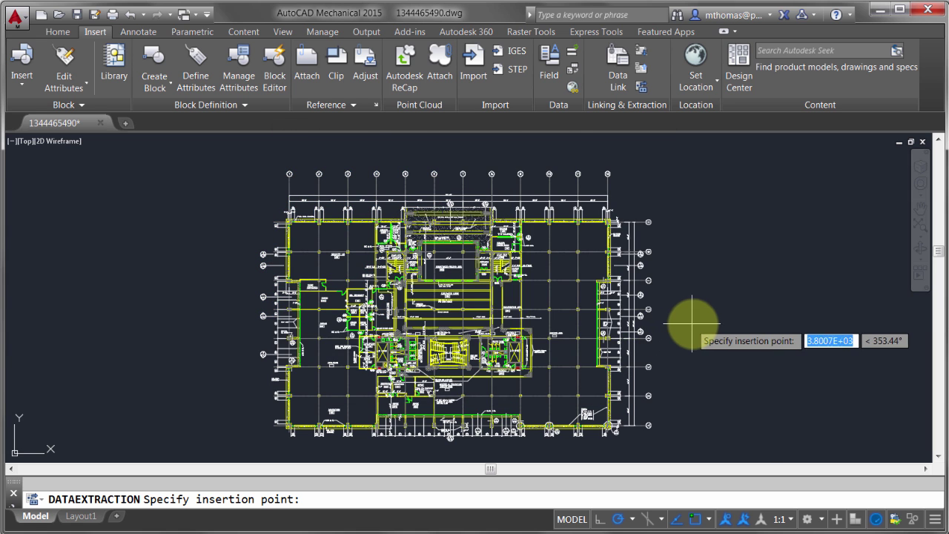
scroll(682, 324, "up", 8)
left_click(492, 254)
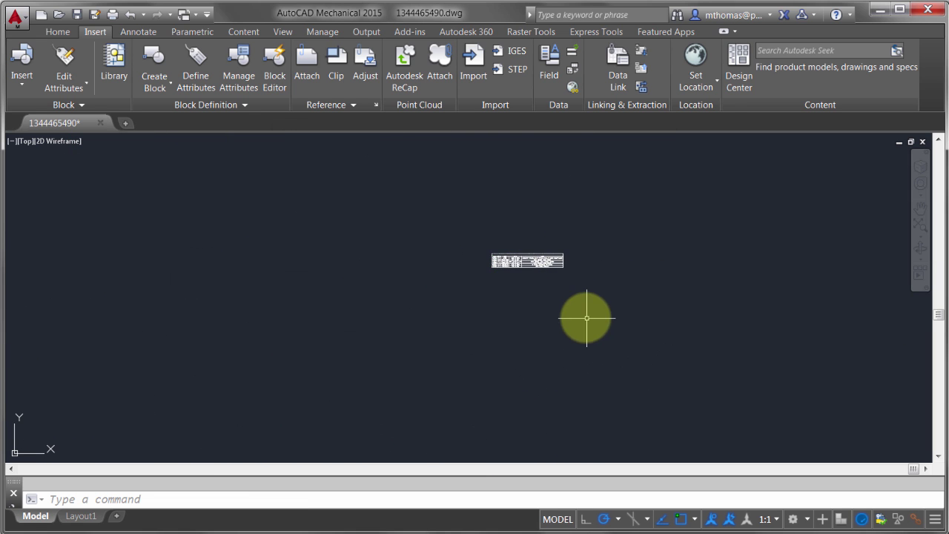
Scale the inserted table by a factor of 100 from its upper-left corner.
left_click(456, 243)
left_click(576, 287)
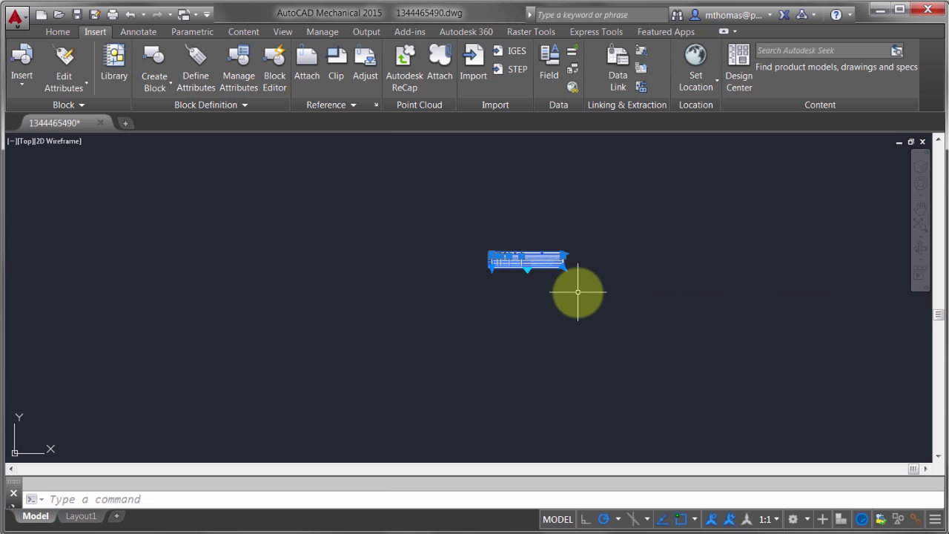
type("sc")
key("Return")
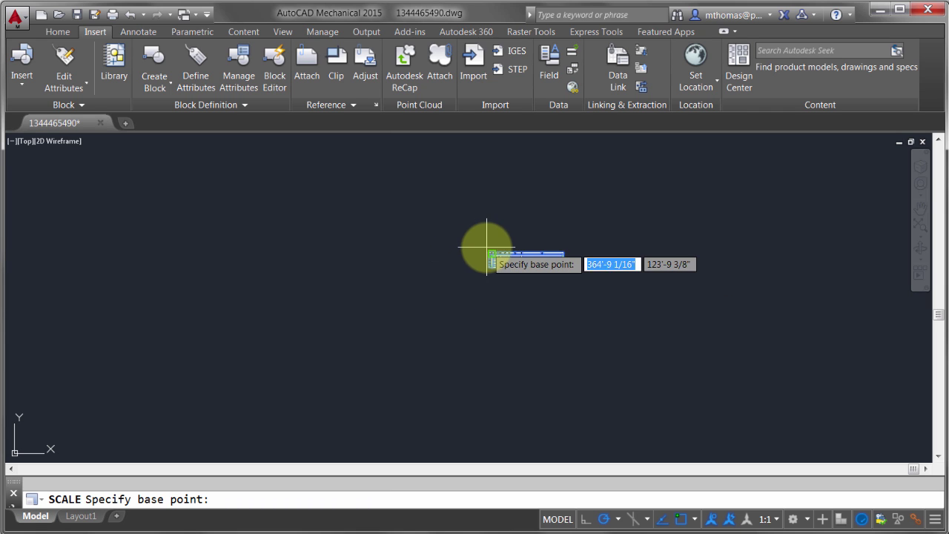
left_click(492, 255)
type("10")
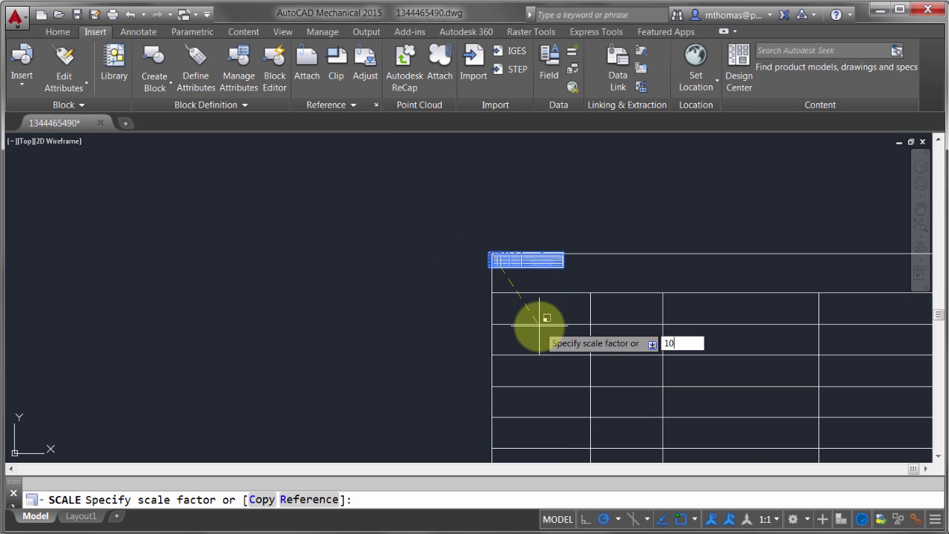
type("0")
key("Return")
scroll(478, 329, "down", 8)
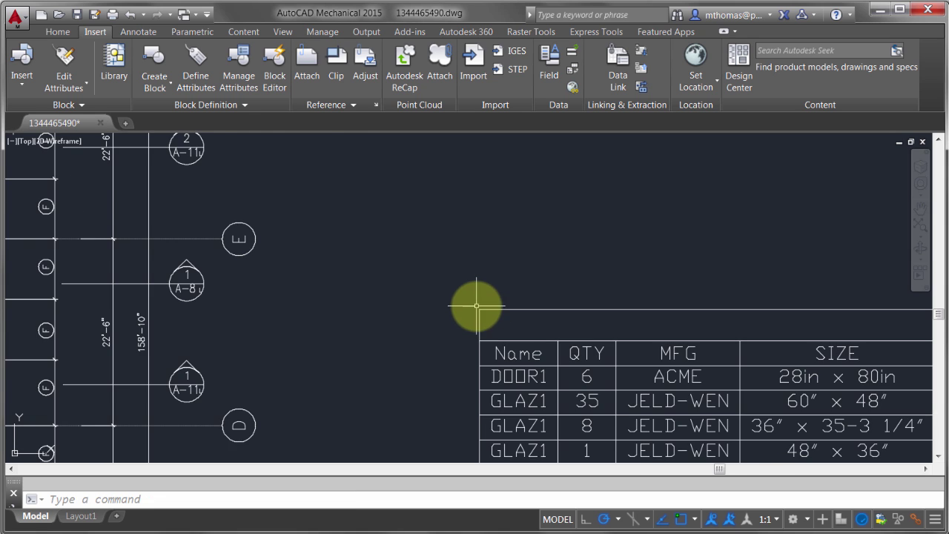
scroll(475, 333, "up", 4)
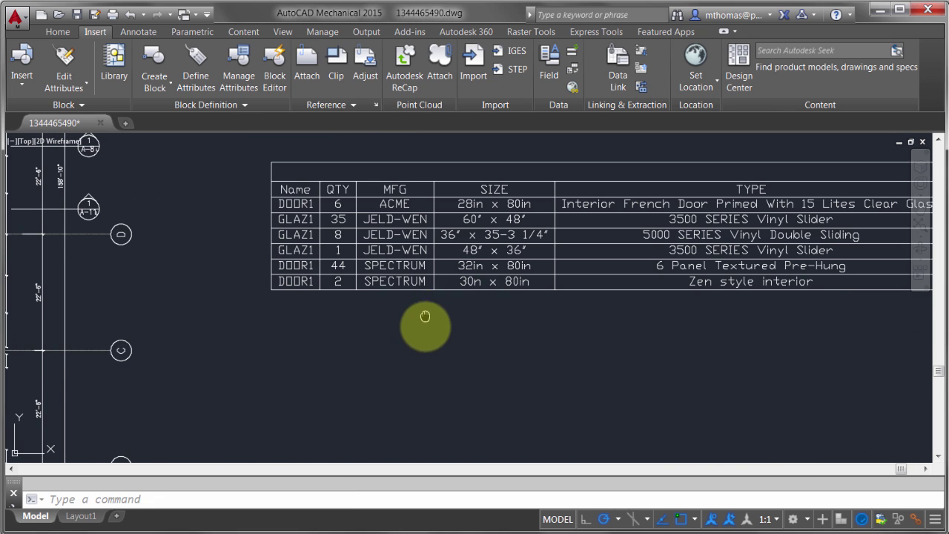
left_click(340, 263)
key("Escape")
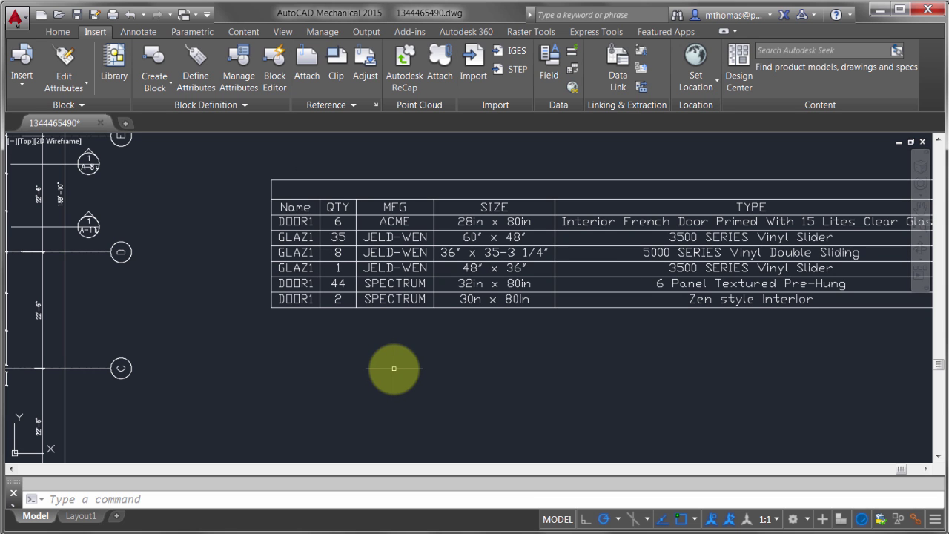
Copy the Mechanical room's door three times into the open area of the Computer Lab.
scroll(394, 367, "down", 4)
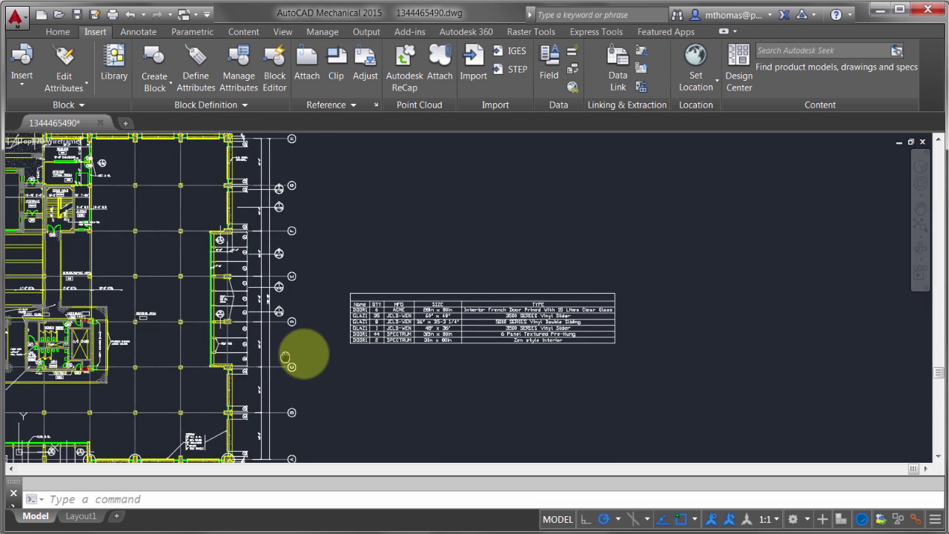
middle_click_drag(303, 351, 697, 365)
scroll(215, 270, "up", 6)
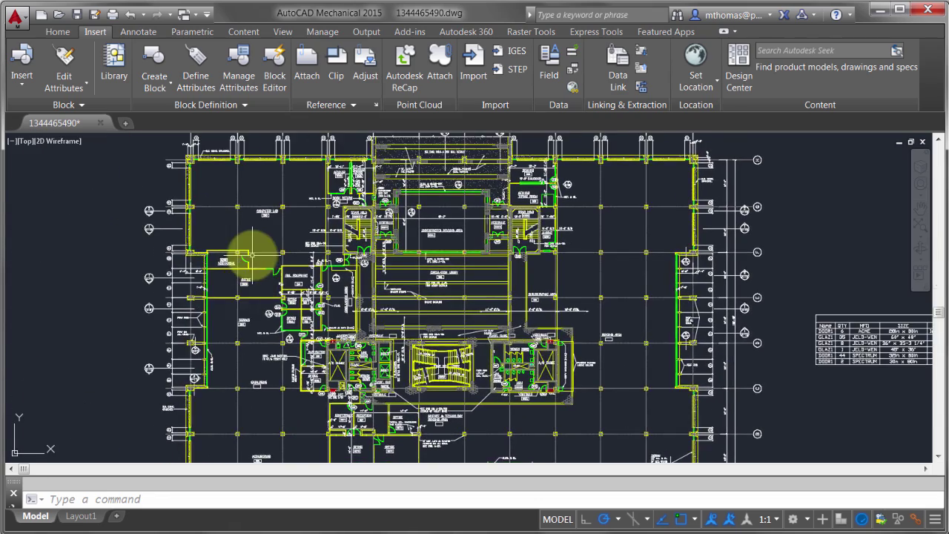
left_click(213, 271)
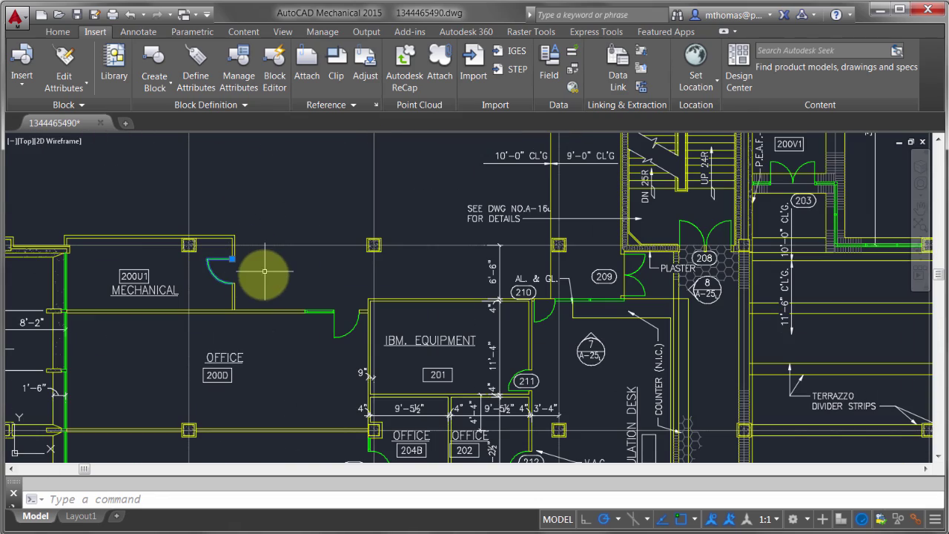
type("co")
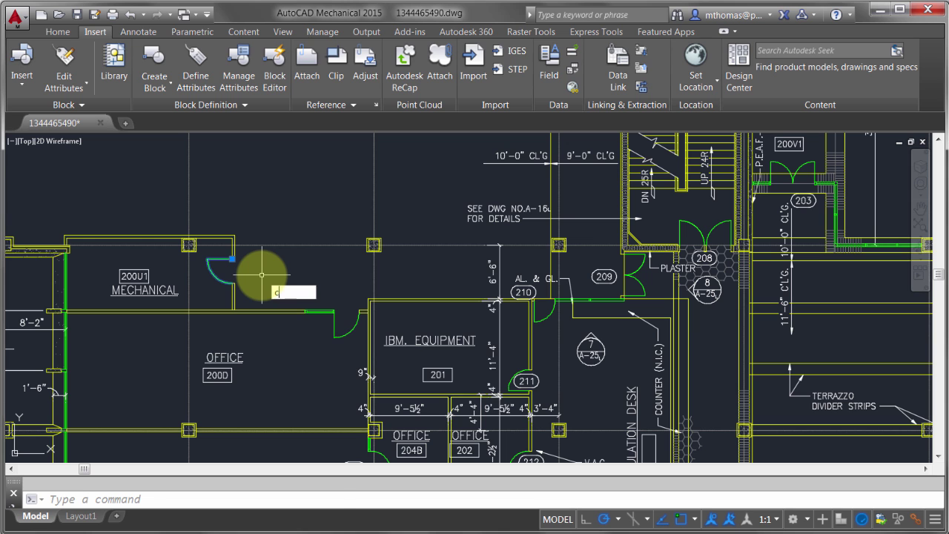
key("Return")
left_click(252, 264)
middle_click_drag(267, 182, 280, 238)
left_click(262, 208)
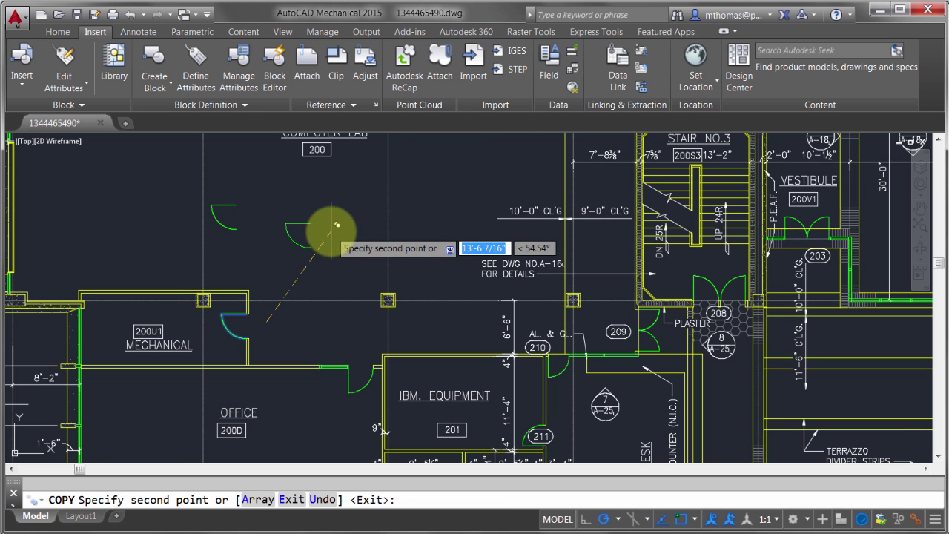
left_click(336, 226)
left_click(381, 178)
key("Return")
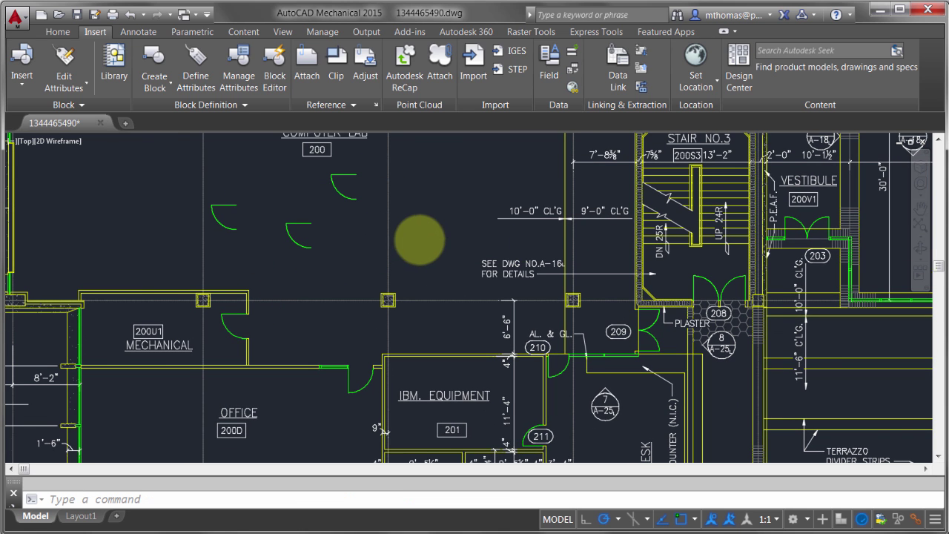
scroll(415, 237, "down", 4)
scroll(444, 229, "up", 2)
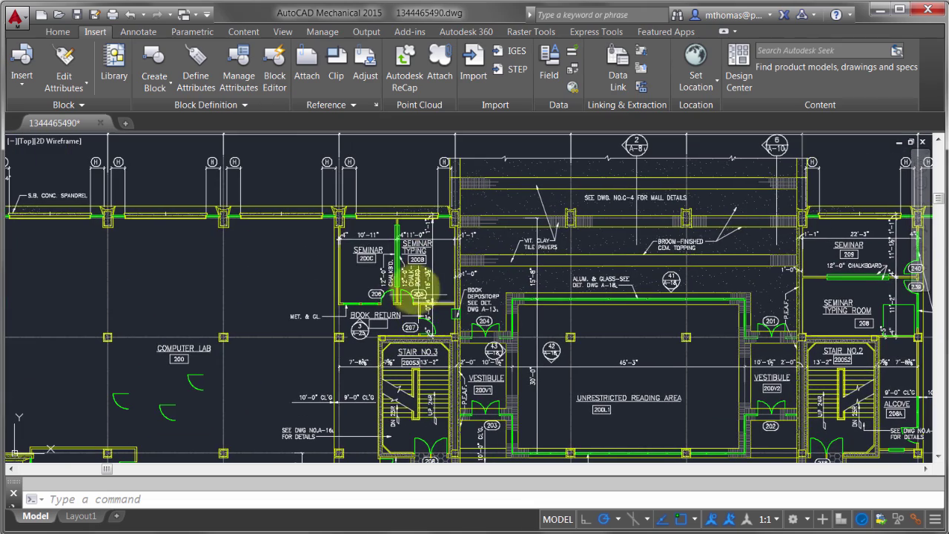
Delete the glazing block in the upper exterior wall of the Seminar Typing room 200B, beside the column.
scroll(363, 214, "up", 2)
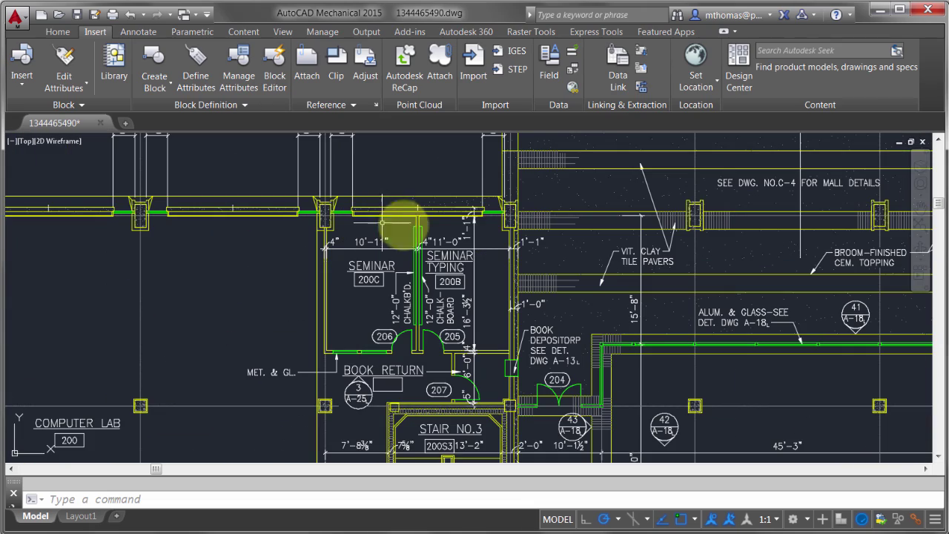
left_click(486, 213)
key("Escape")
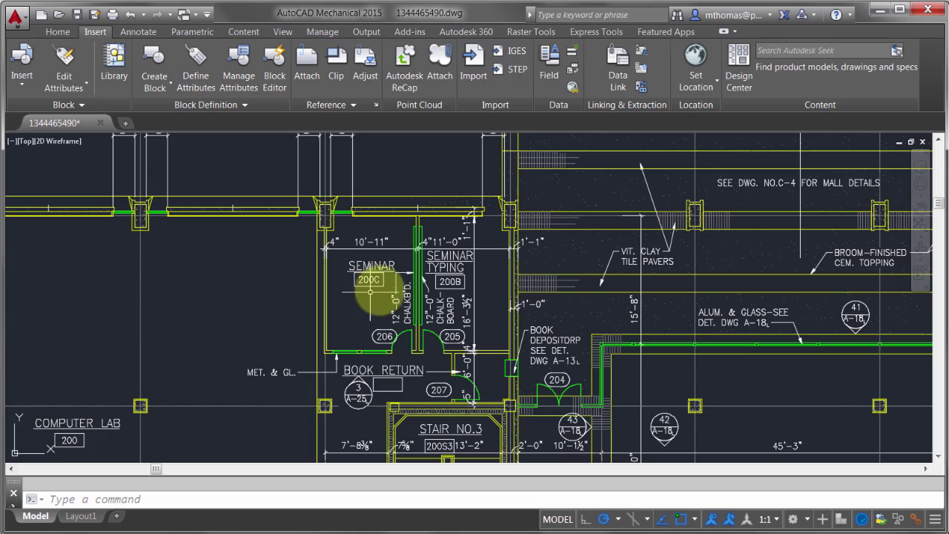
Update all data links to refresh the extracted door and glazing table beside the floor plan.
scroll(449, 310, "down", 4)
scroll(470, 218, "down", 2)
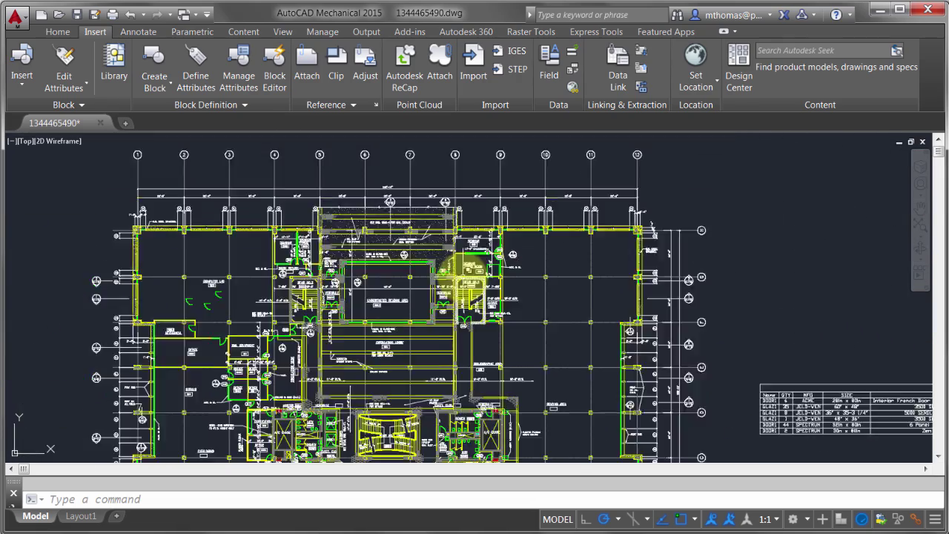
scroll(572, 275, "down", 2)
scroll(582, 269, "up", 2)
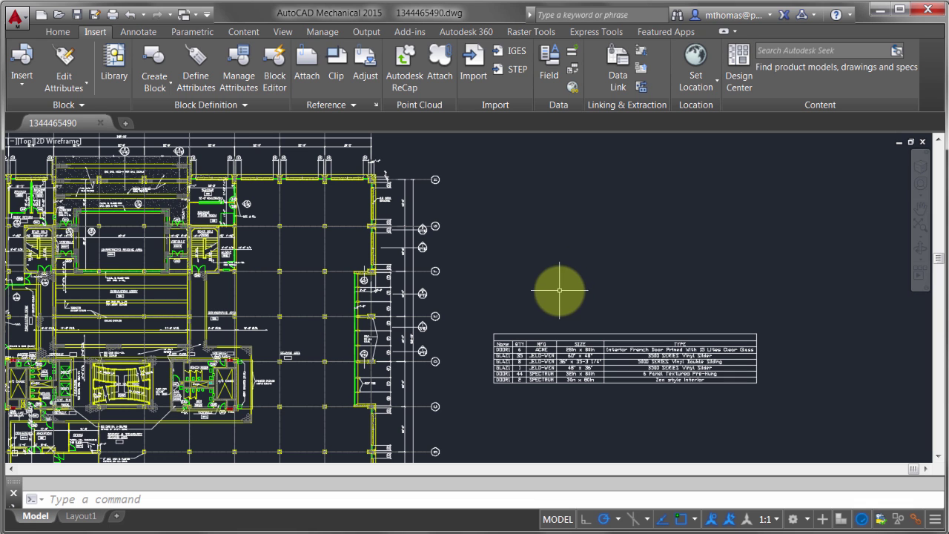
scroll(562, 293, "up", 2)
middle_click_drag(610, 304, 525, 212)
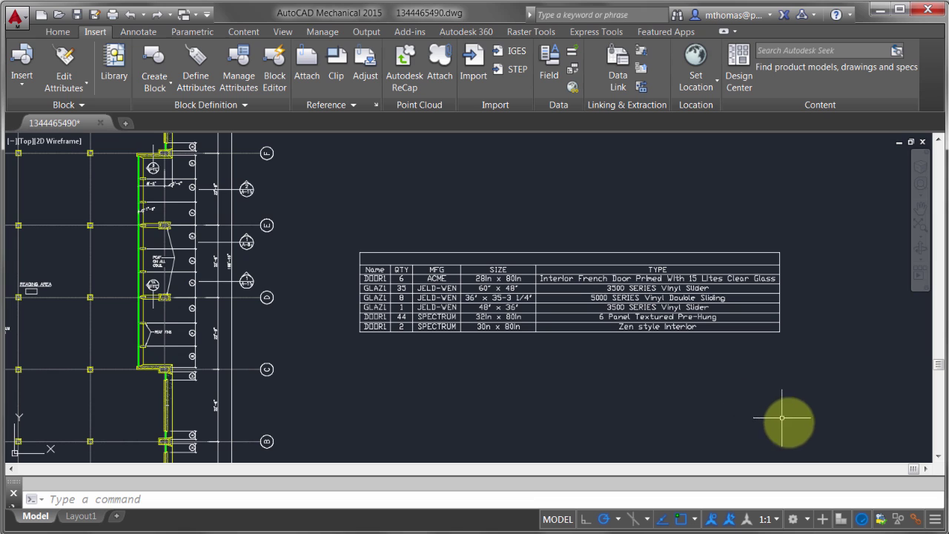
right_click(915, 522)
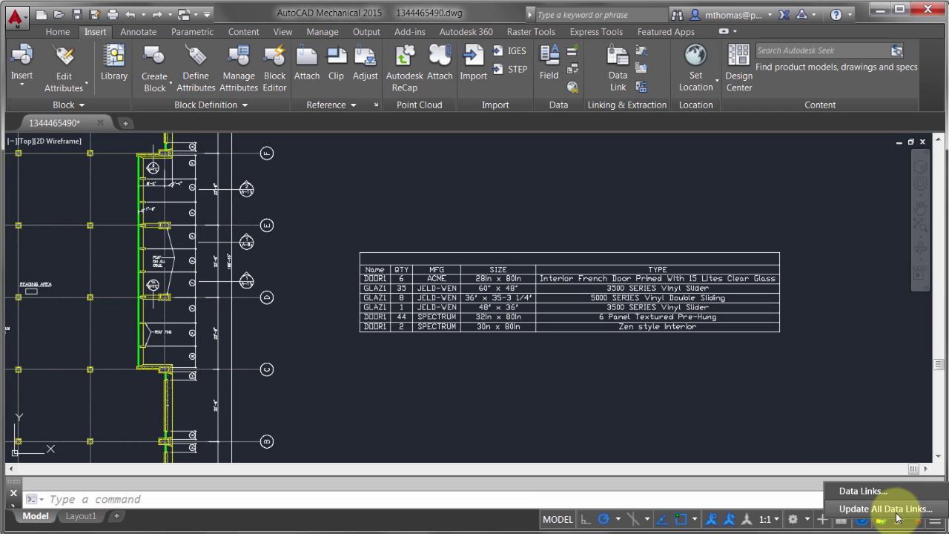
left_click(885, 508)
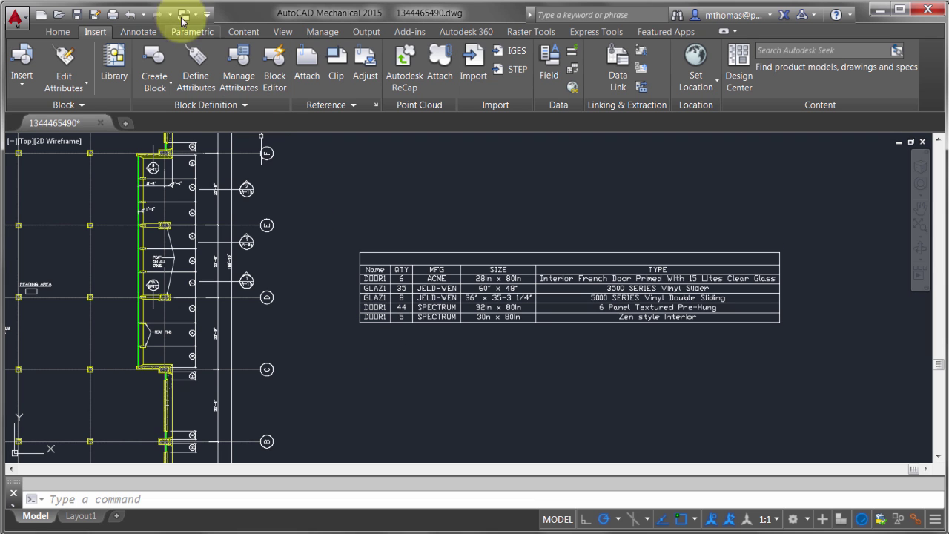
Undo the last update of the extracted table and update all data links again.
left_click(130, 13)
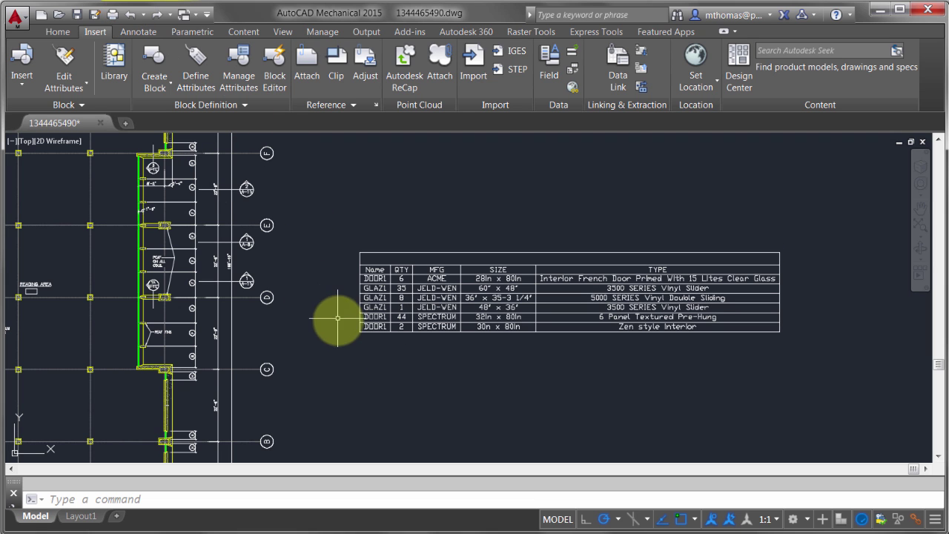
left_click(404, 297)
key("Escape")
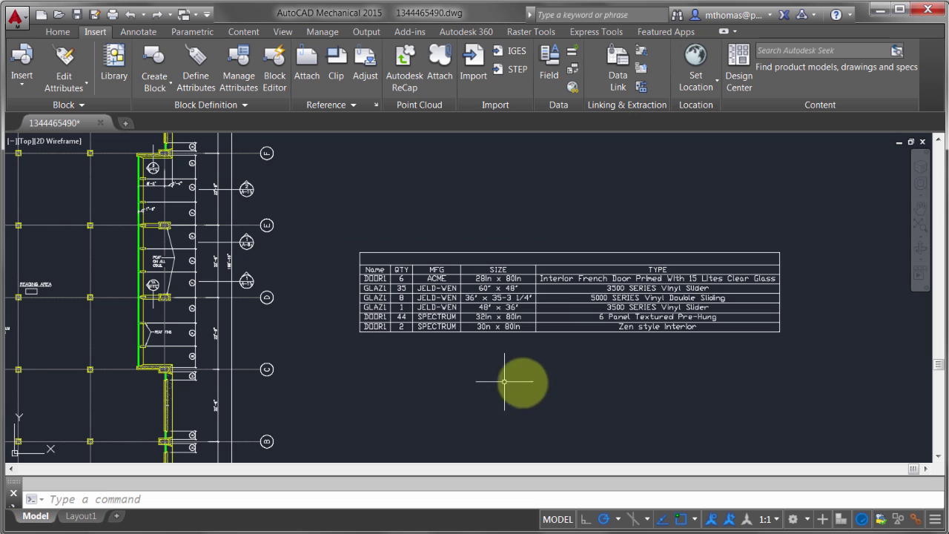
right_click(917, 522)
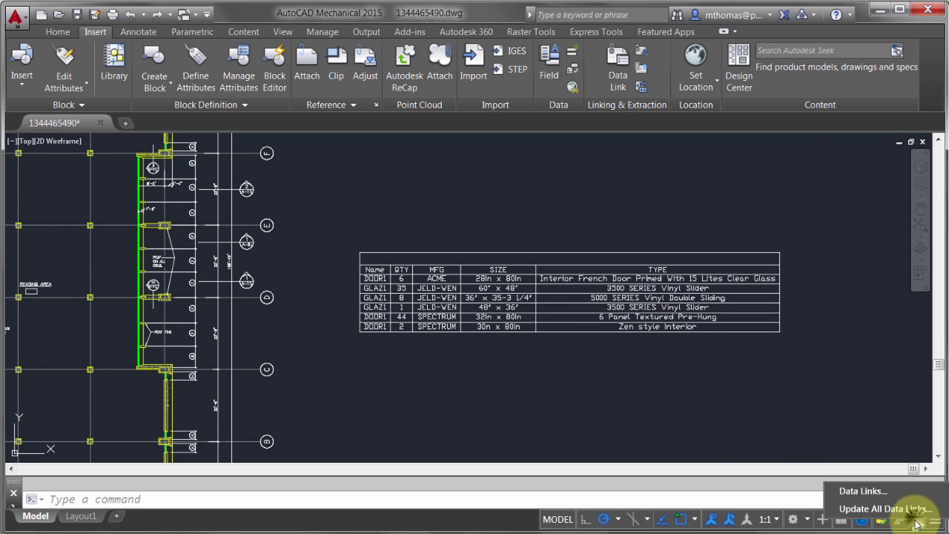
left_click(899, 509)
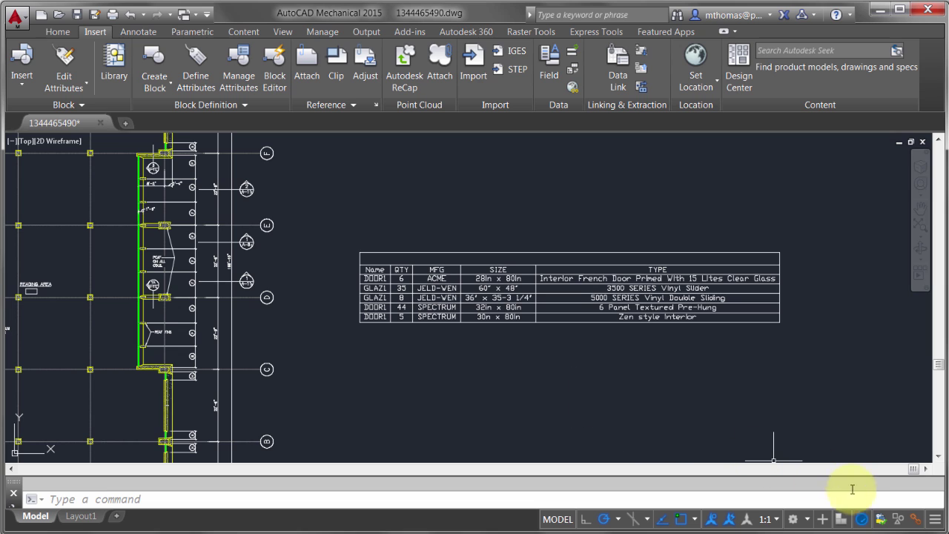
Review the Excel links in the Data Link Manager and close it without making changes.
right_click(912, 521)
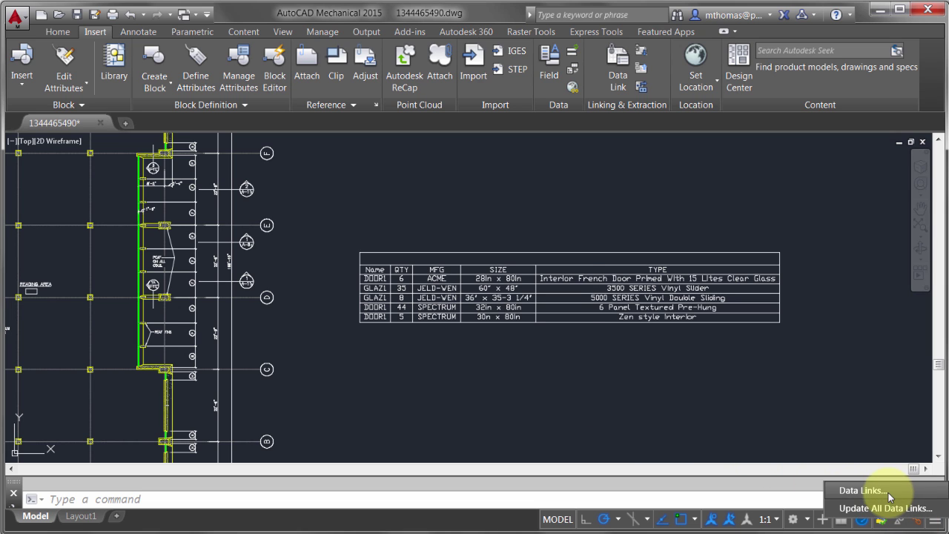
left_click(888, 491)
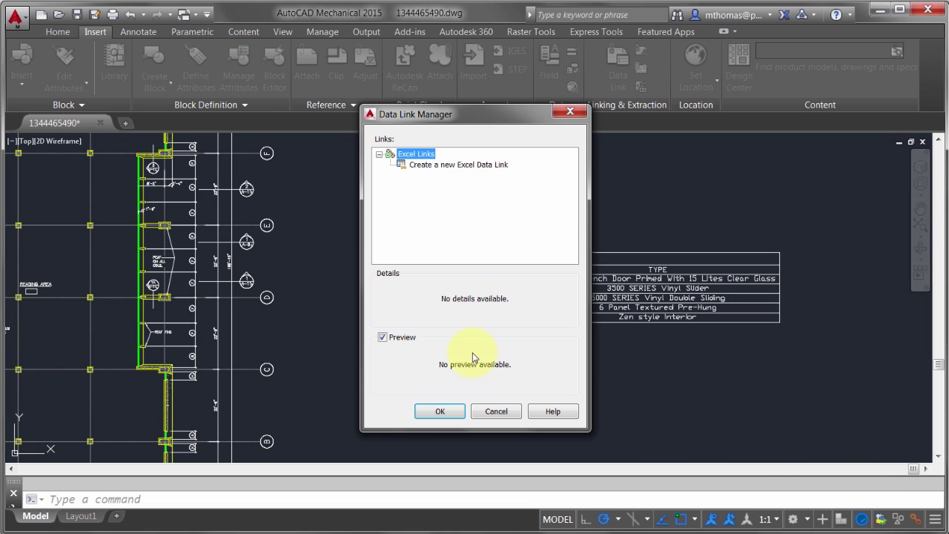
left_click(487, 414)
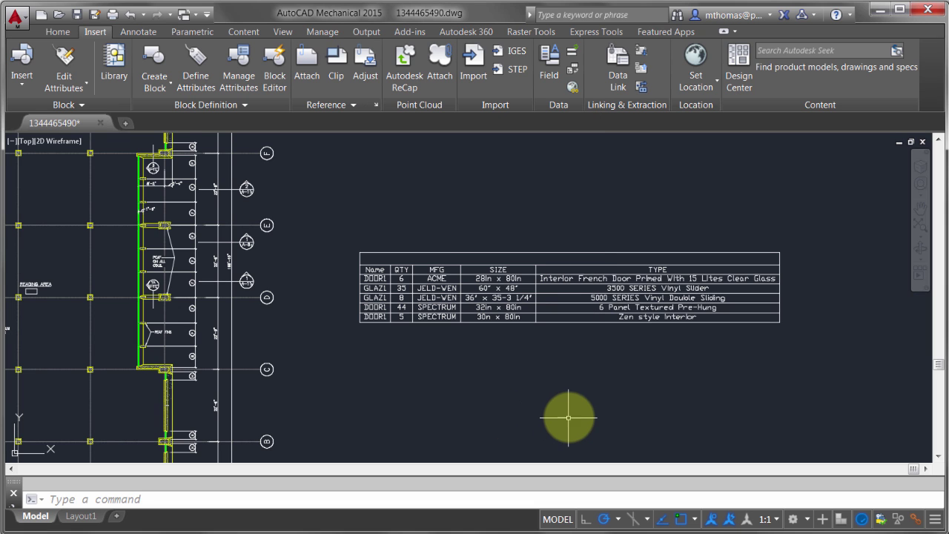